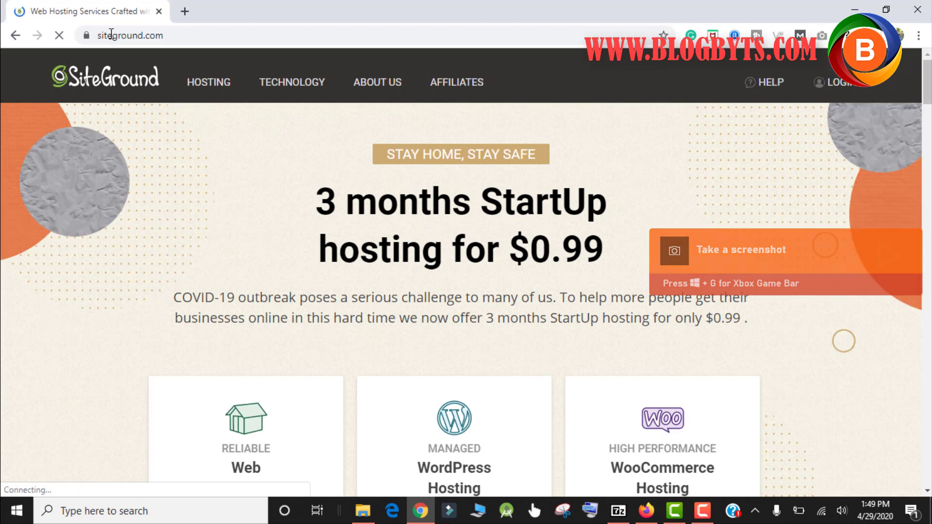
# Log in with the account password, list riansclub.com and blogbyts.com under My Websites, and open a blank tab
pyautogui.click(837, 83)
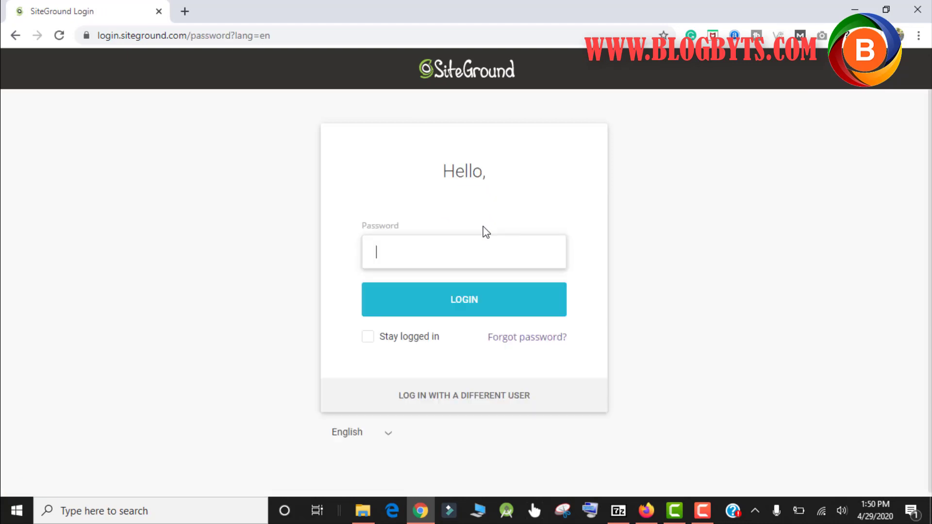
pyautogui.click(457, 311)
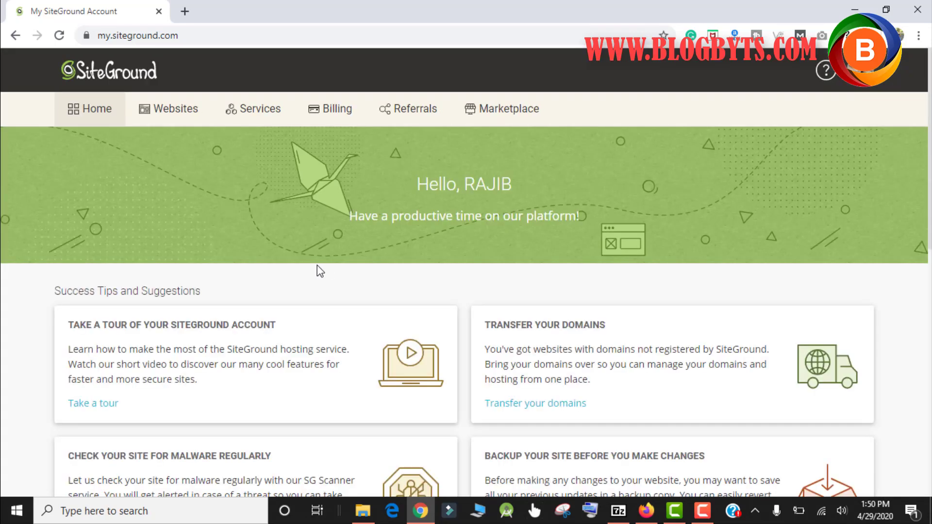
pyautogui.click(168, 117)
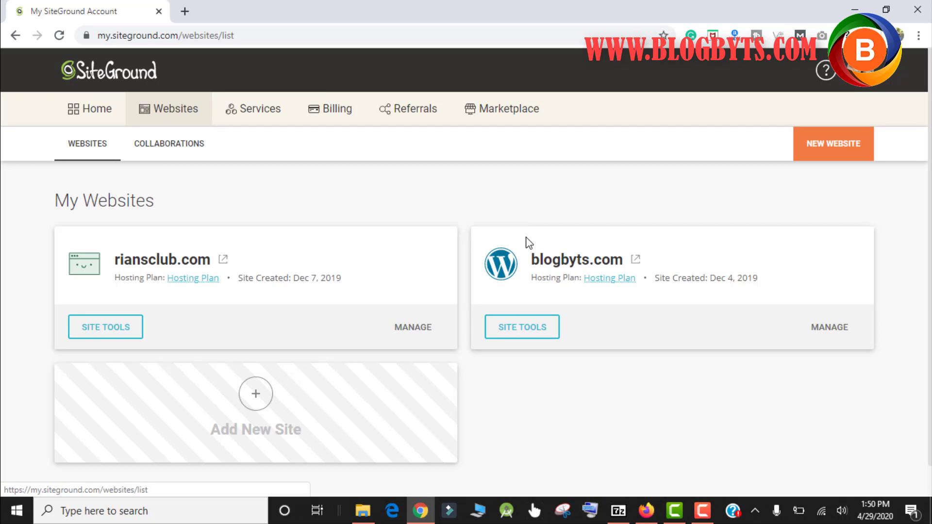
pyautogui.click(185, 11)
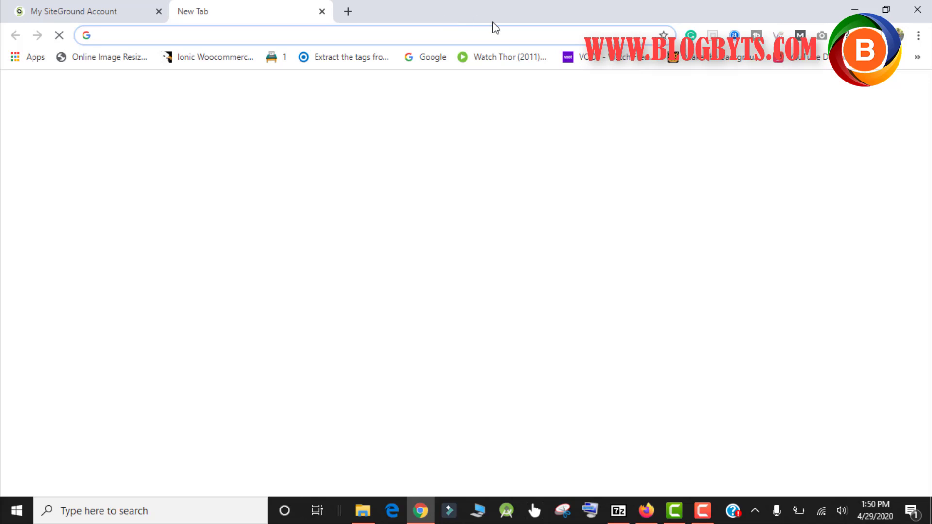
pyautogui.write('gt')
pyautogui.press('Return')
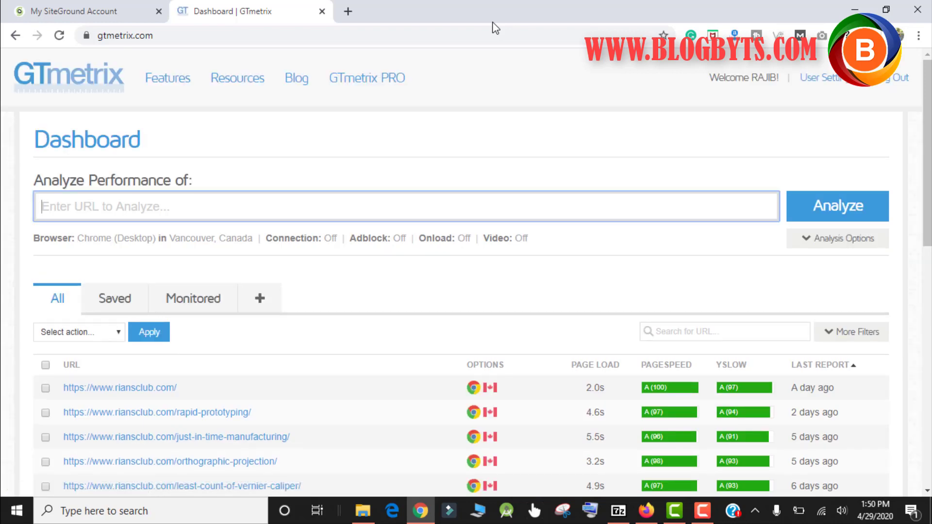
pyautogui.write('https://www.riansclub.com/')
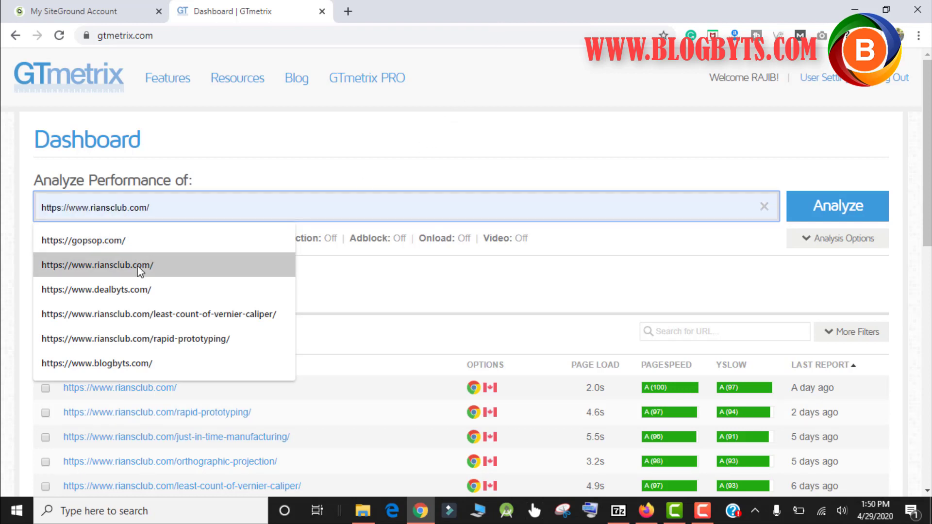
pyautogui.click(216, 266)
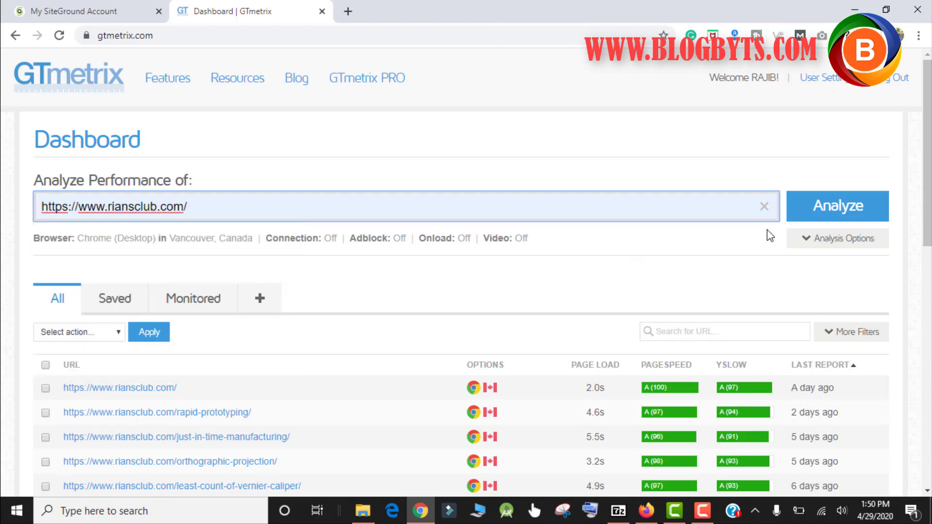
pyautogui.click(836, 206)
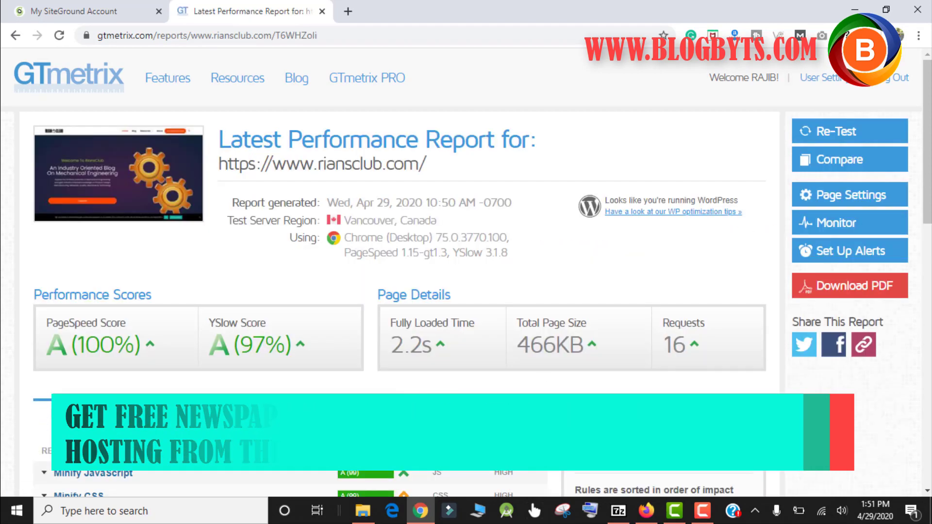
# Highlight the 2.2s fully loaded time and the 16 requests, then re-test riansclub.com
pyautogui.moveTo(393, 342); pyautogui.dragTo(432, 333)
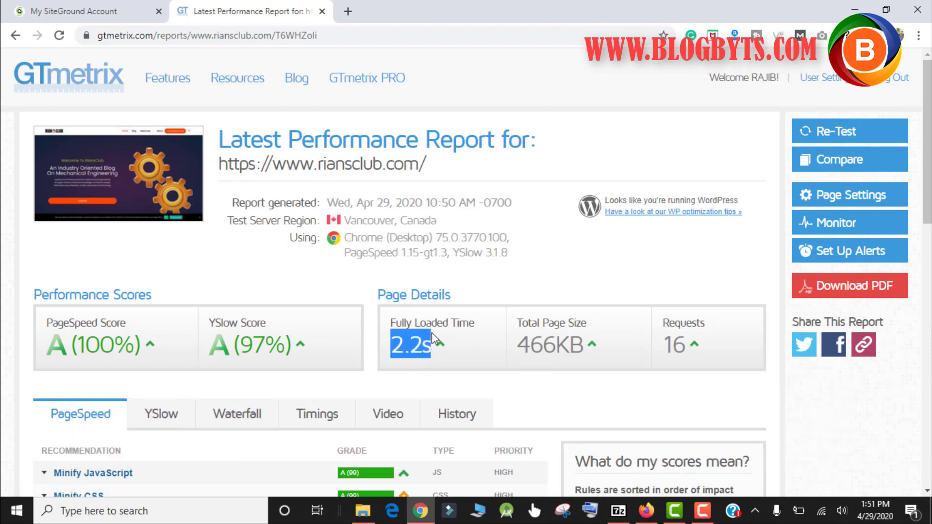
pyautogui.moveTo(663, 338); pyautogui.dragTo(686, 342)
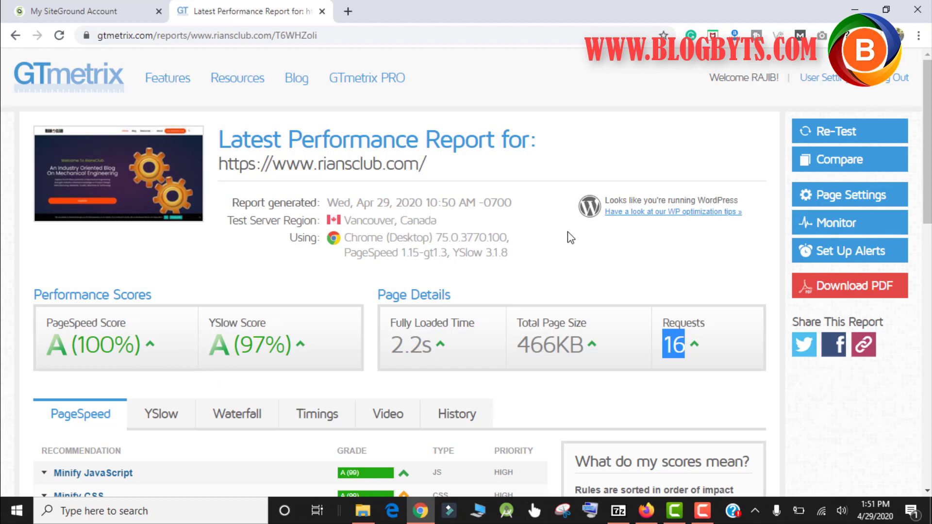
pyautogui.click(836, 129)
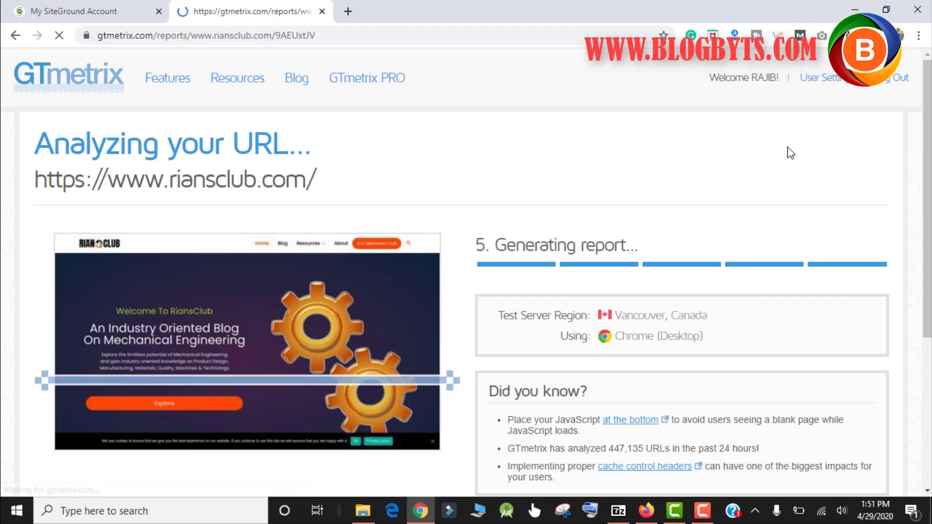
# Review the retest's 1.6s load and 474KB plus Timings such as 380ms TTFB, then open a new tab
pyautogui.scroll(-3, 772, 151)
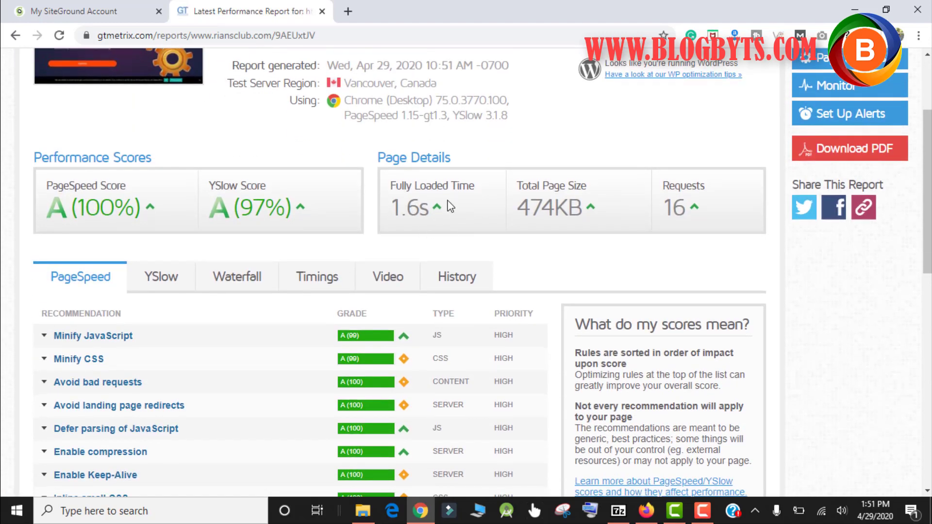
pyautogui.click(326, 277)
pyautogui.scroll(-1, 334, 254)
pyautogui.scroll(-1, 334, 254)
pyautogui.moveTo(282, 267)
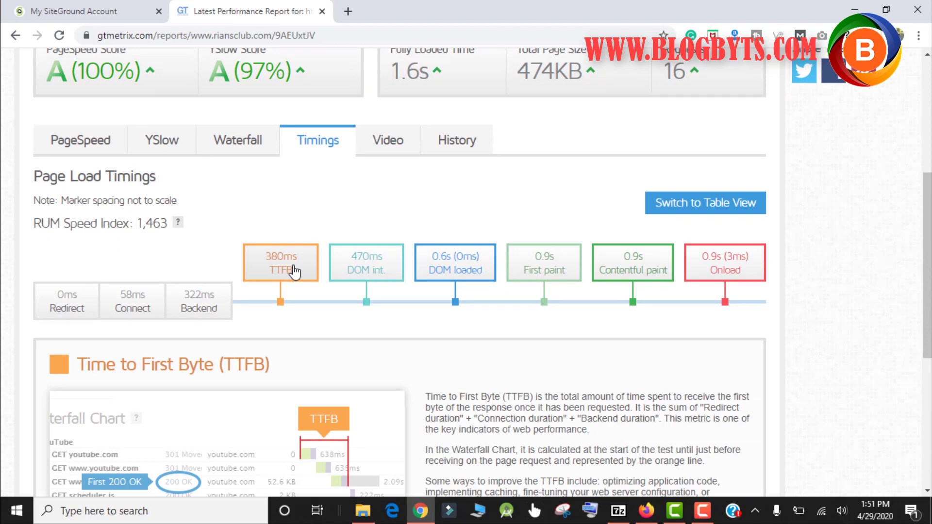
pyautogui.moveTo(724, 272)
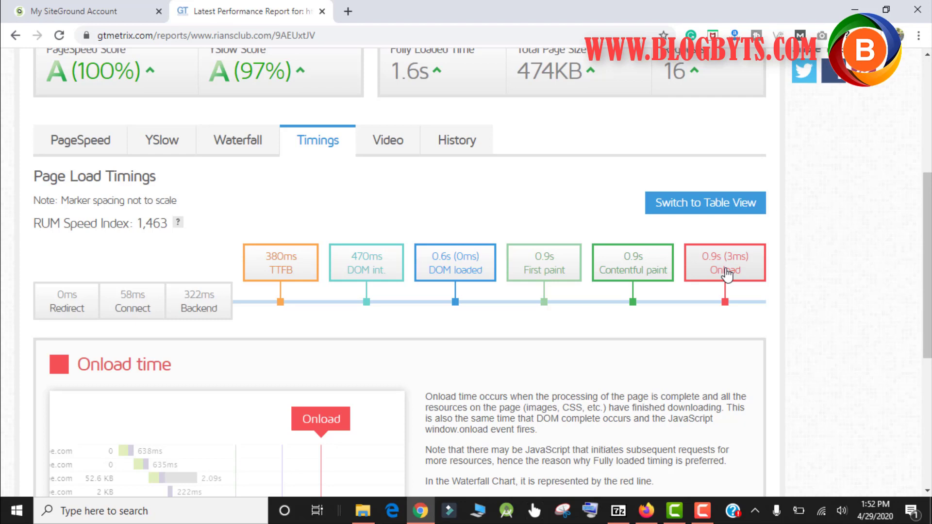
pyautogui.click(348, 12)
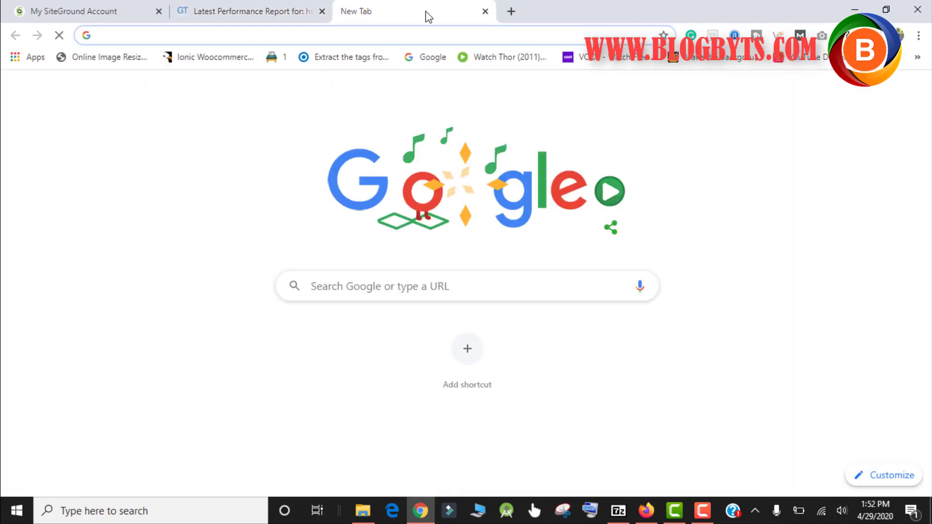
# Go to siteground.com and open the Technology page from the Technology menu
pyautogui.write('siteground.com')
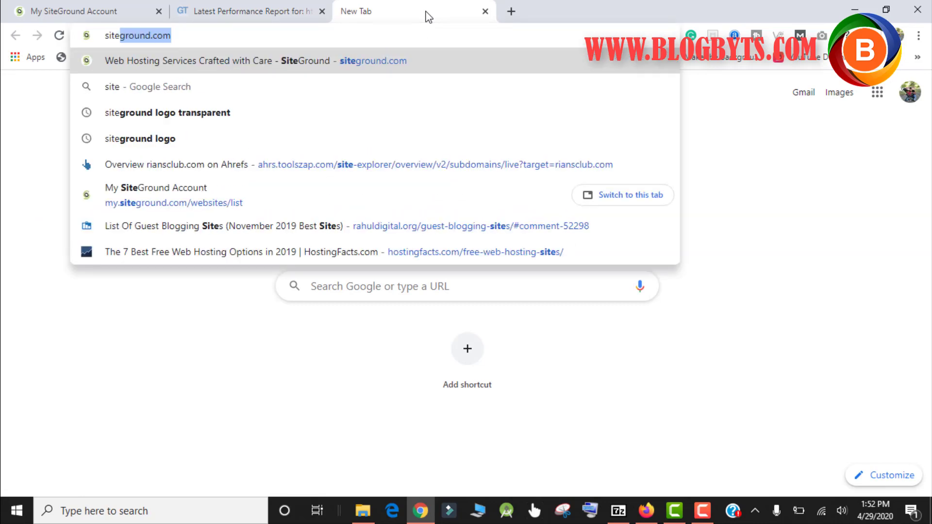
pyautogui.press('Return')
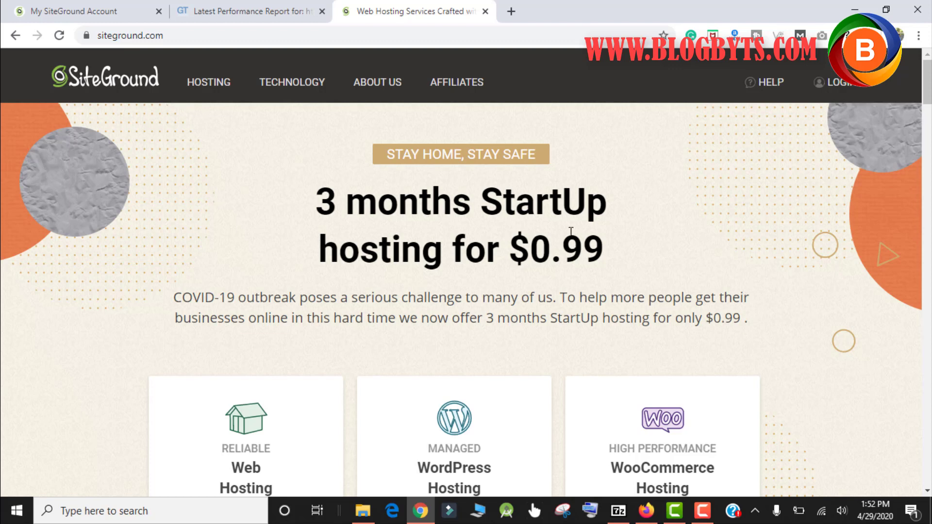
pyautogui.scroll(-5, 571, 231)
pyautogui.scroll(5, 568, 231)
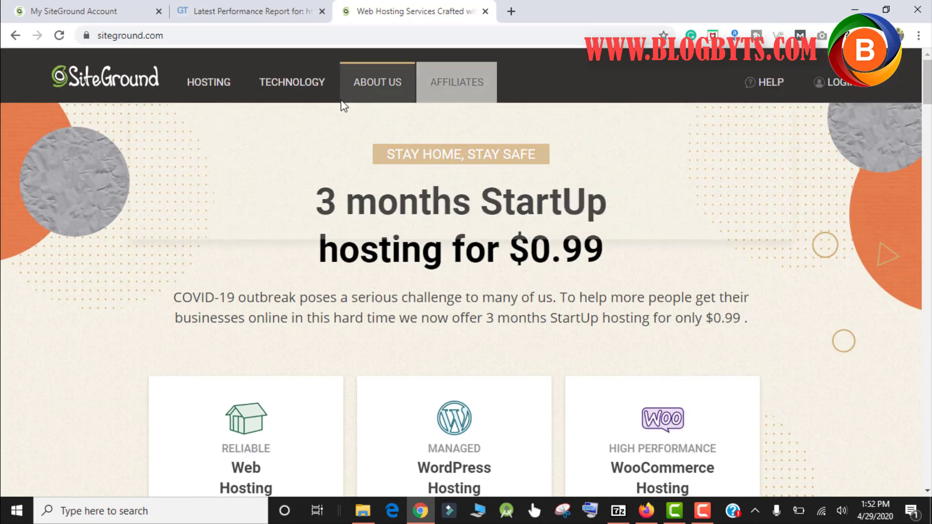
pyautogui.moveTo(291, 83)
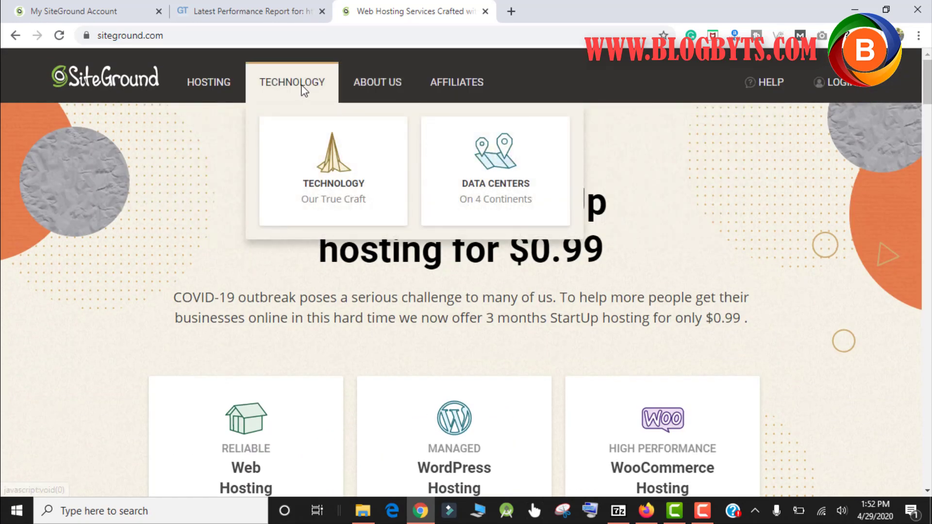
pyautogui.click(342, 178)
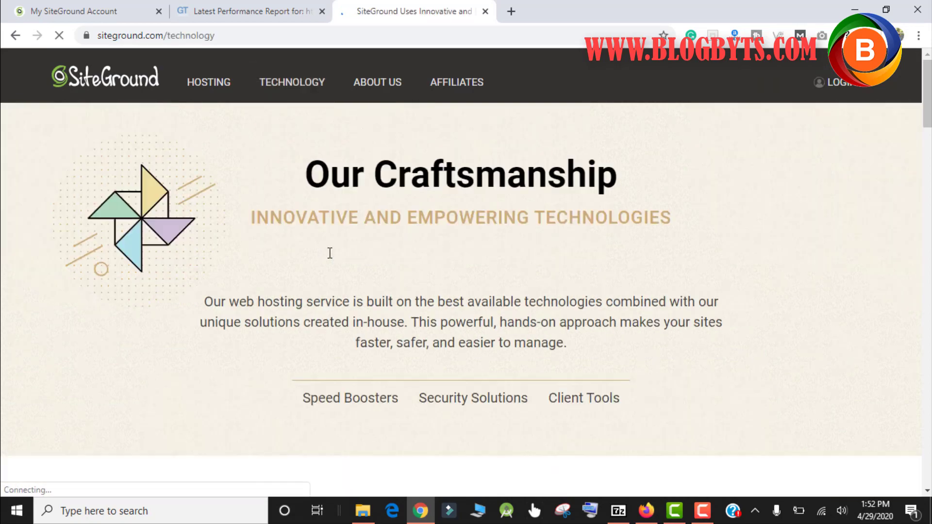
pyautogui.scroll(-6, 330, 253)
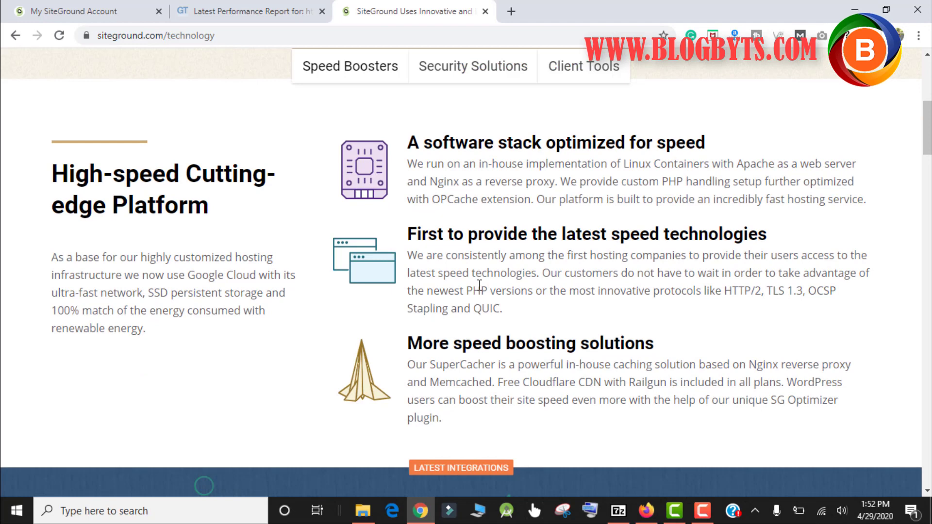
pyautogui.scroll(-5, 479, 285)
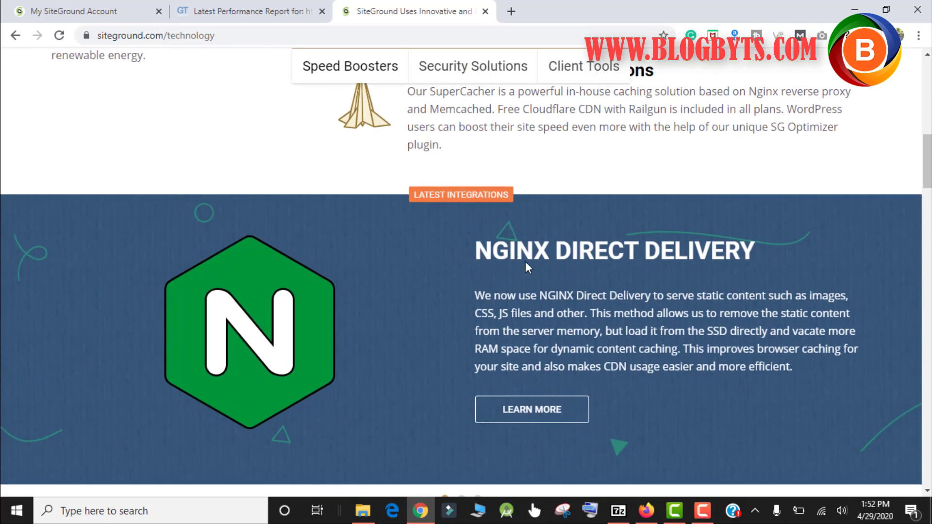
pyautogui.scroll(-3, 560, 258)
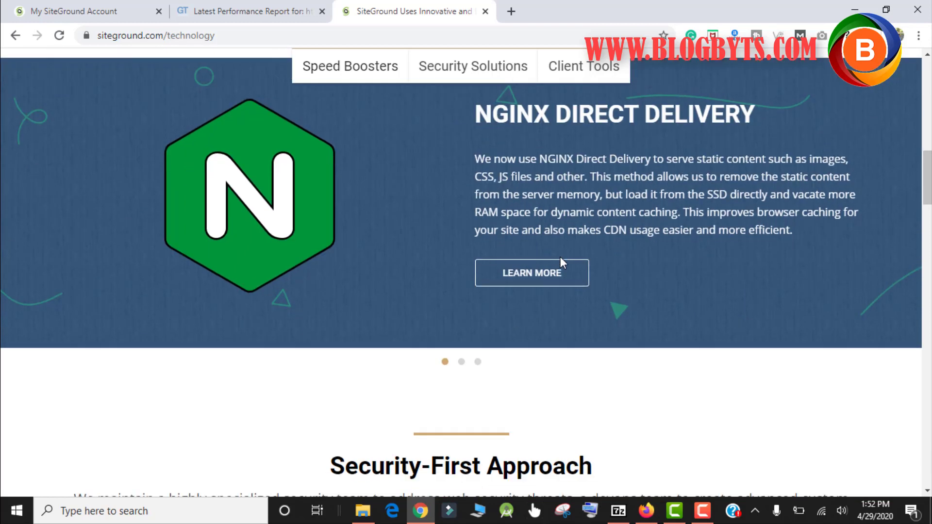
pyautogui.scroll(-7, 560, 257)
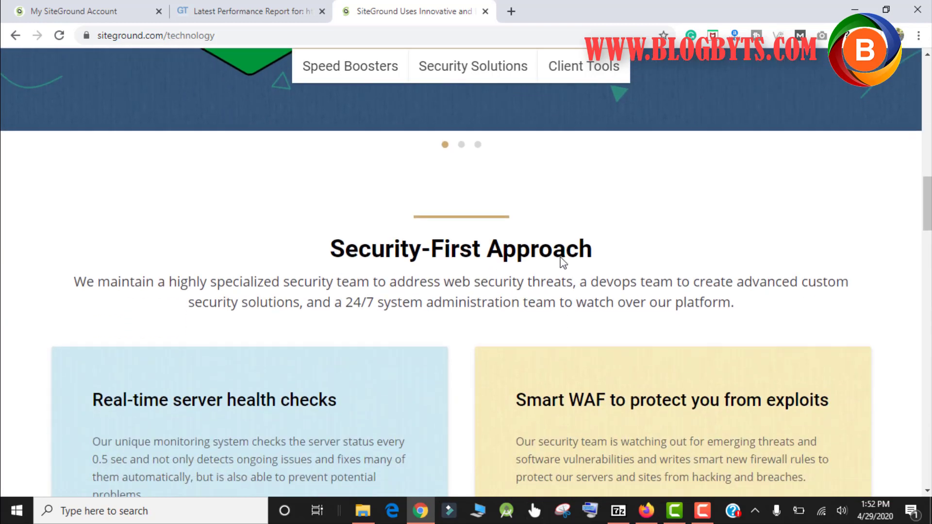
pyautogui.scroll(-1, 561, 262)
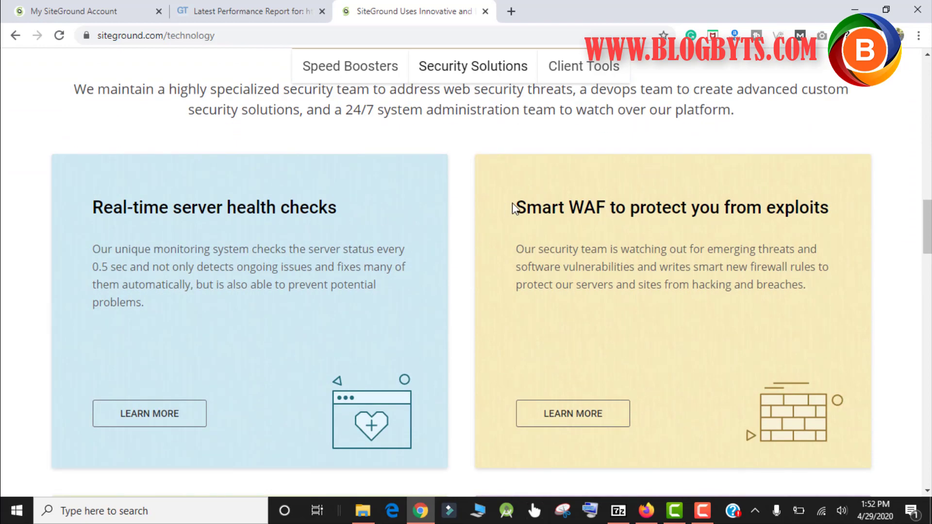
pyautogui.scroll(-7, 795, 202)
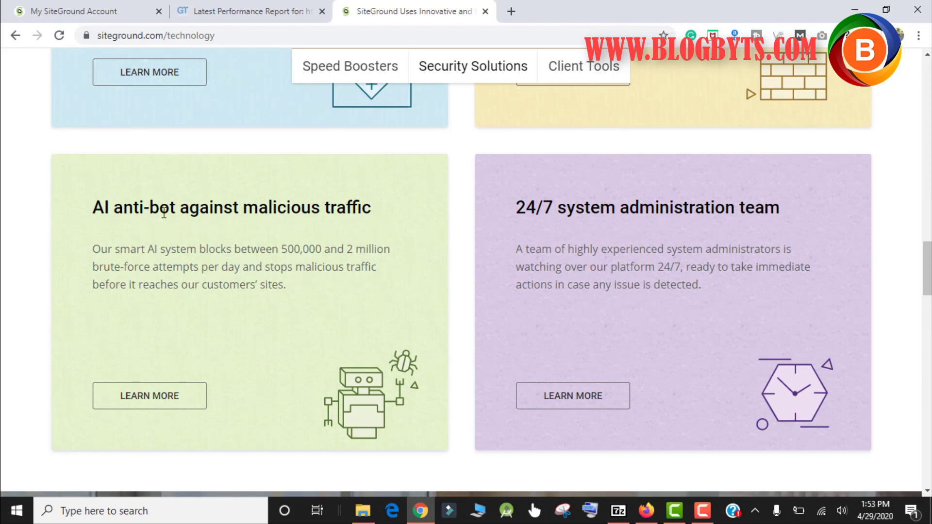
pyautogui.scroll(-6, 396, 243)
pyautogui.scroll(1, 396, 244)
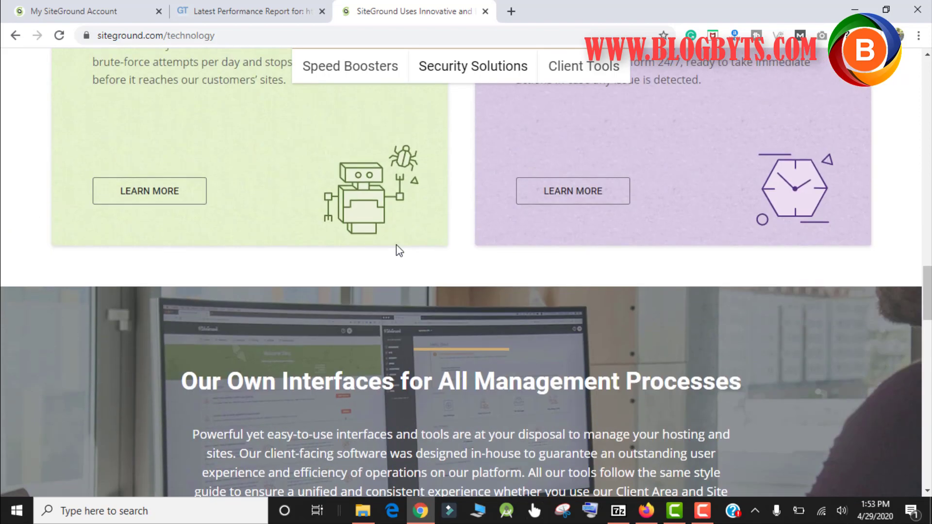
pyautogui.scroll(-4, 396, 246)
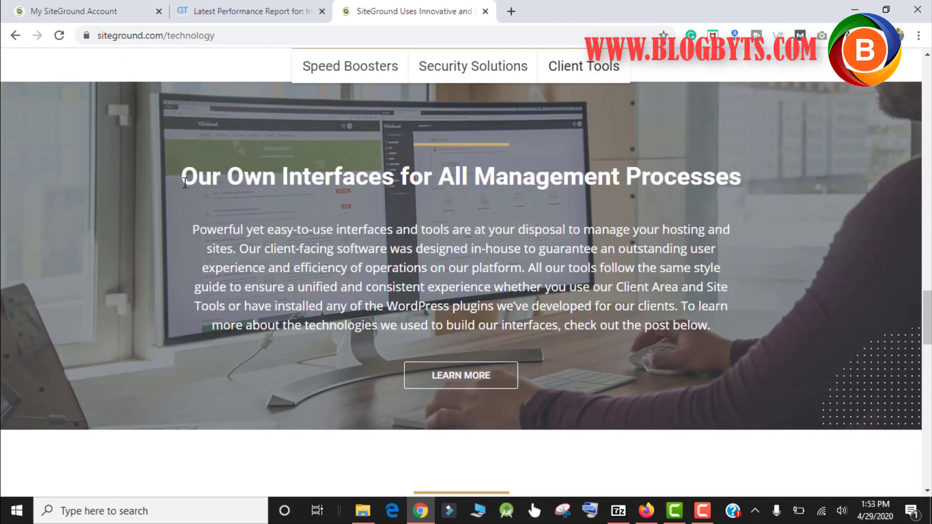
# Highlight the Our Own Interfaces heading and scroll through the Technology page
pyautogui.moveTo(185, 182); pyautogui.dragTo(712, 163)
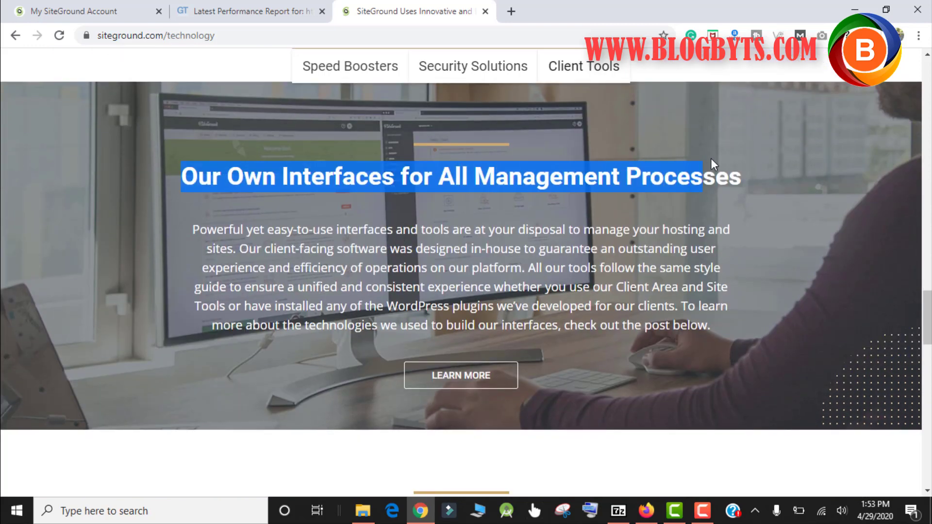
pyautogui.scroll(-5, 596, 207)
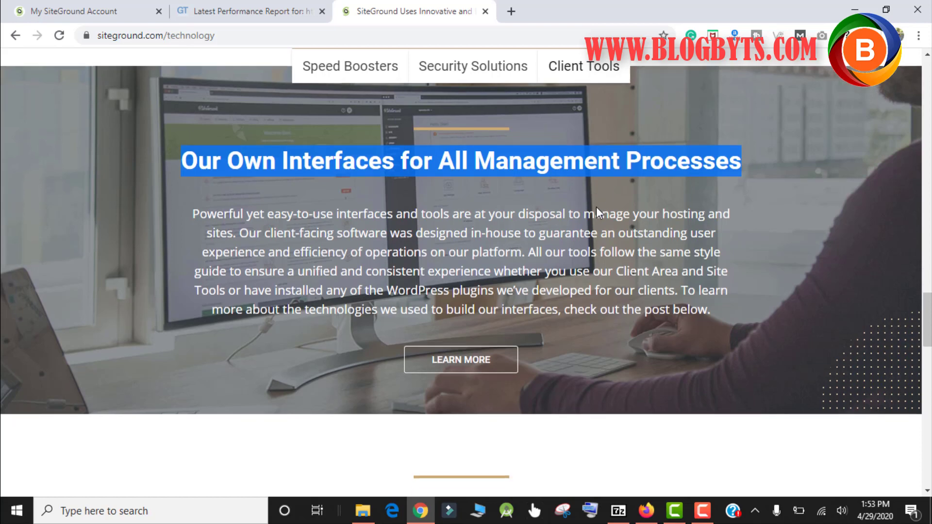
pyautogui.scroll(-5, 596, 206)
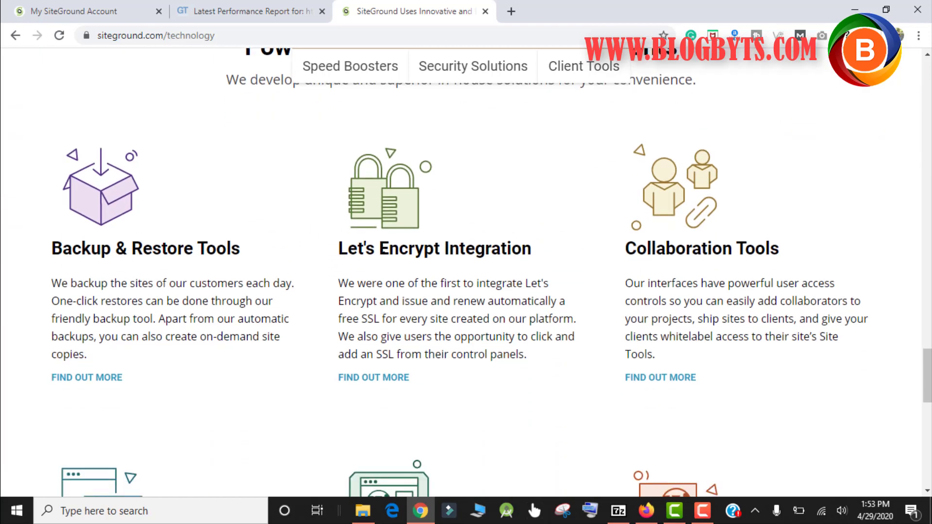
pyautogui.scroll(-3, 394, 243)
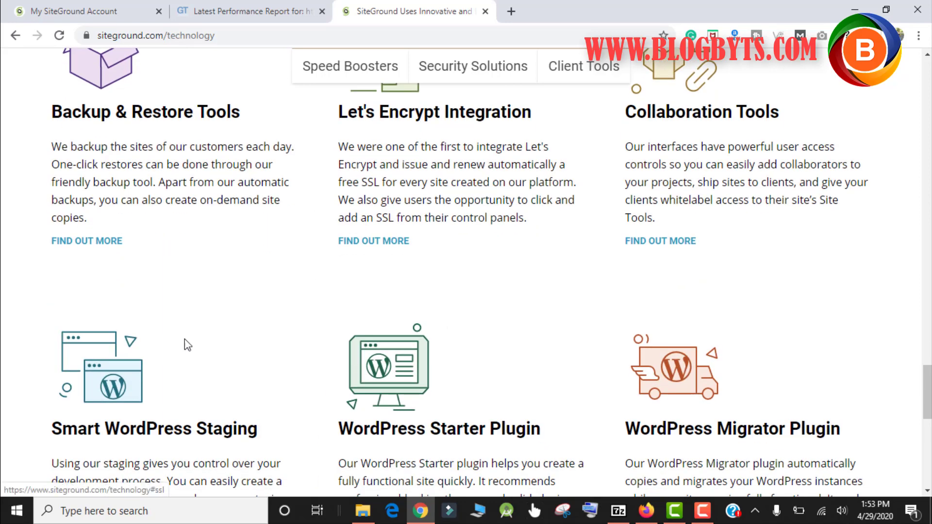
pyautogui.scroll(-2, 150, 328)
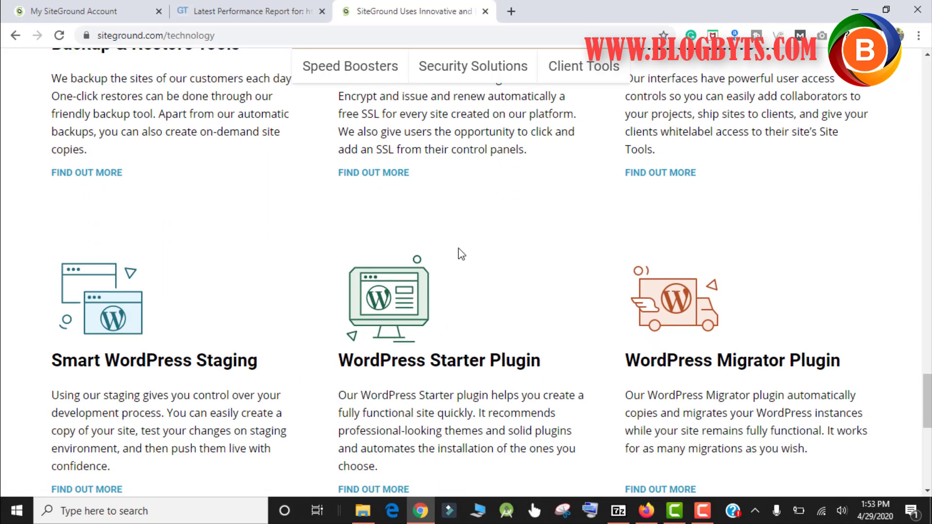
pyautogui.scroll(-4, 663, 195)
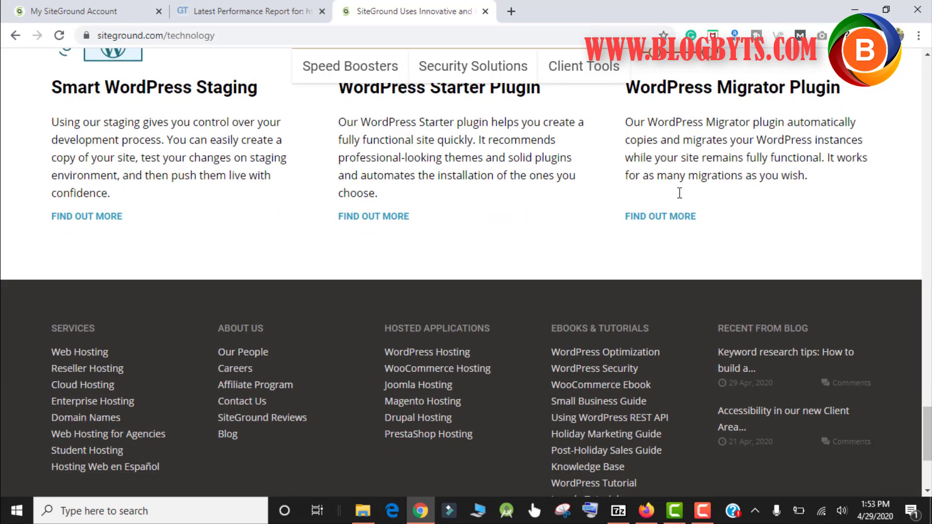
pyautogui.scroll(10, 678, 194)
pyautogui.scroll(5, 677, 193)
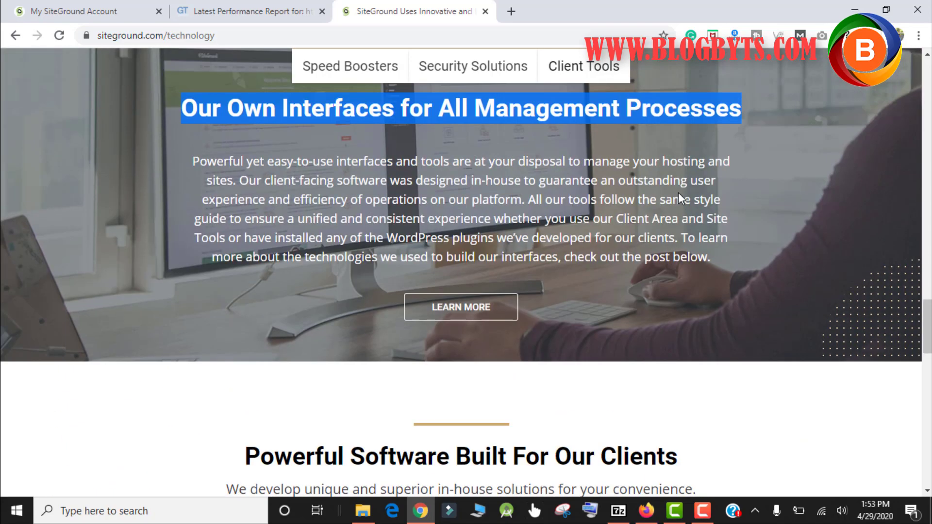
pyautogui.scroll(1, 678, 199)
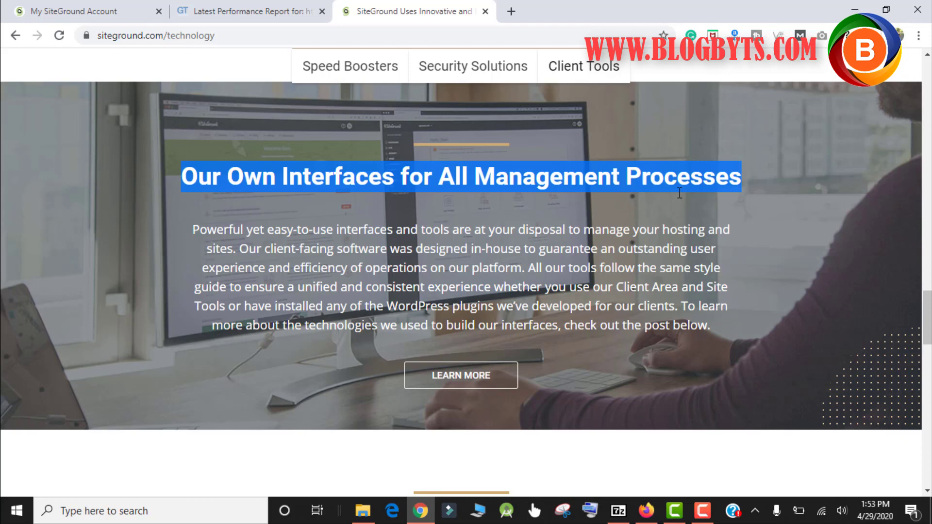
# In Speed Boosters, highlight 'More speed boosting solutions' and 'Our SuperCacher', then reveal the Hosting menu
pyautogui.click(353, 74)
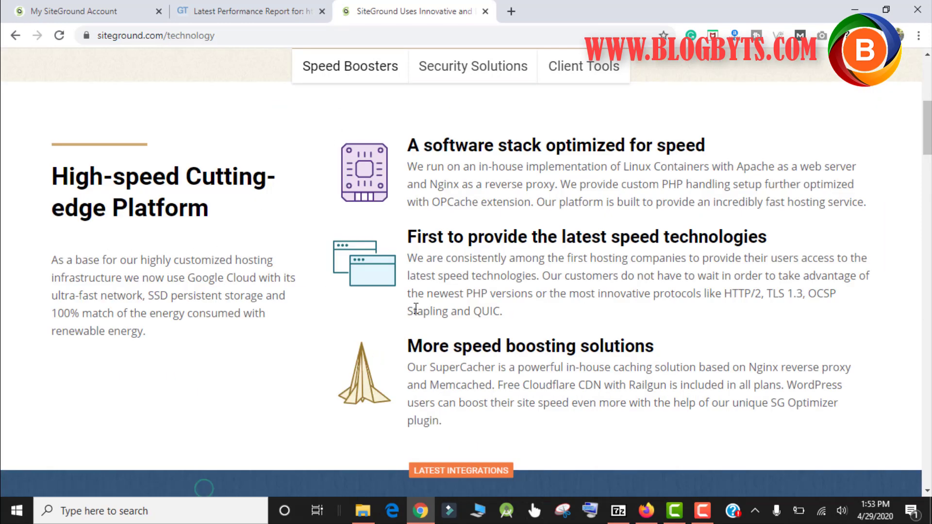
pyautogui.moveTo(413, 340); pyautogui.dragTo(665, 353)
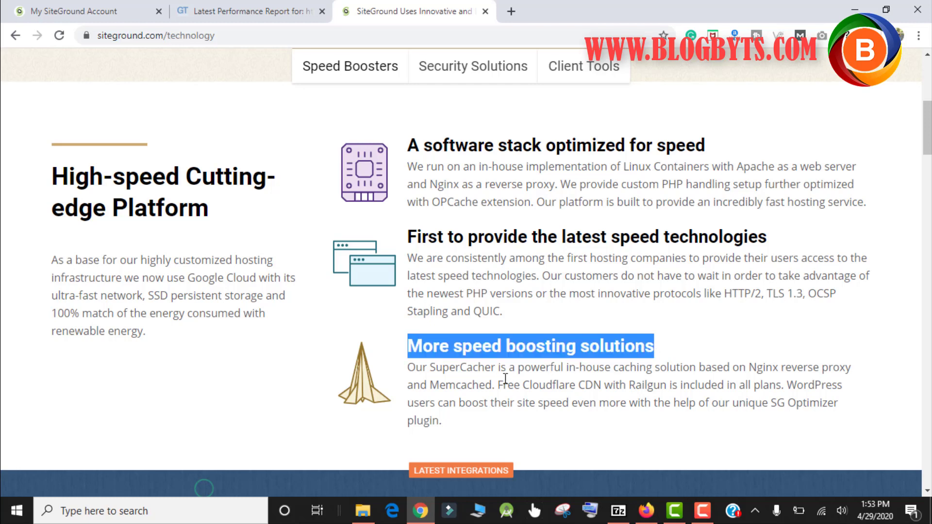
pyautogui.moveTo(497, 369); pyautogui.dragTo(404, 372)
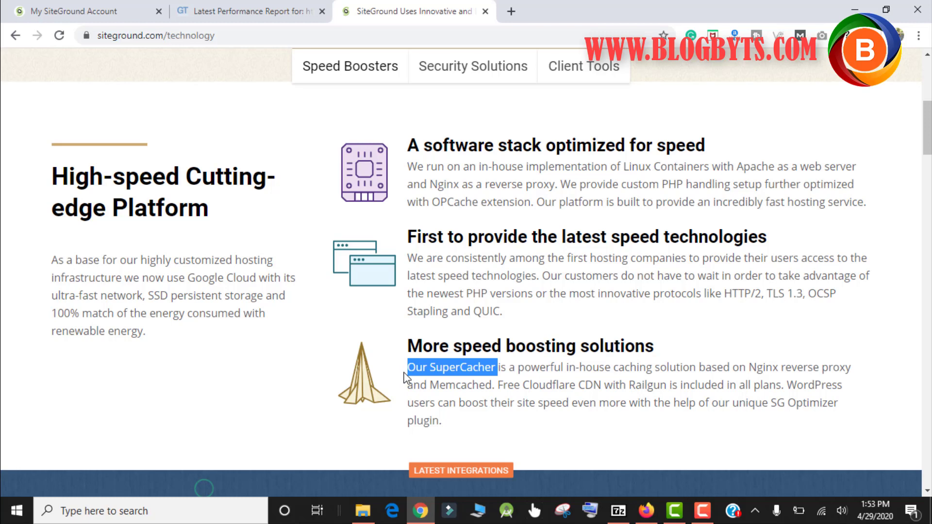
pyautogui.scroll(-1, 404, 378)
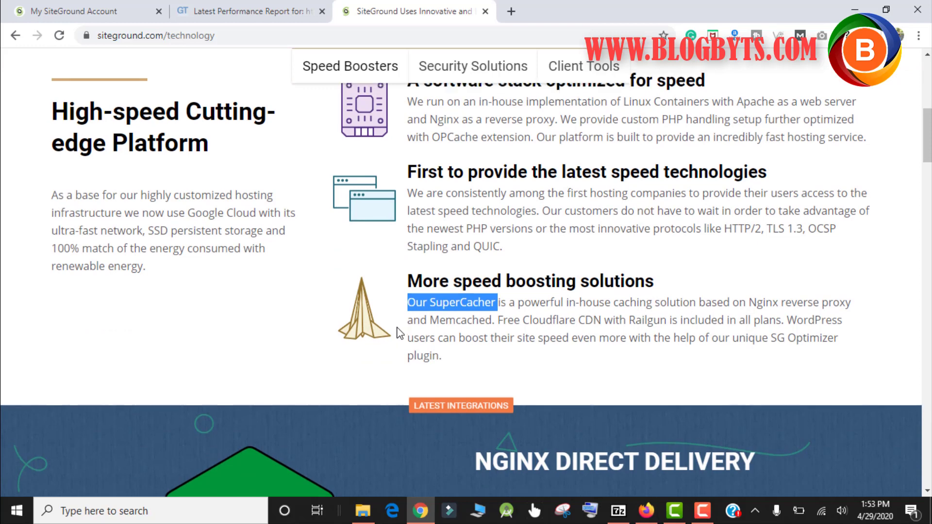
pyautogui.scroll(3, 399, 334)
pyautogui.scroll(5, 397, 334)
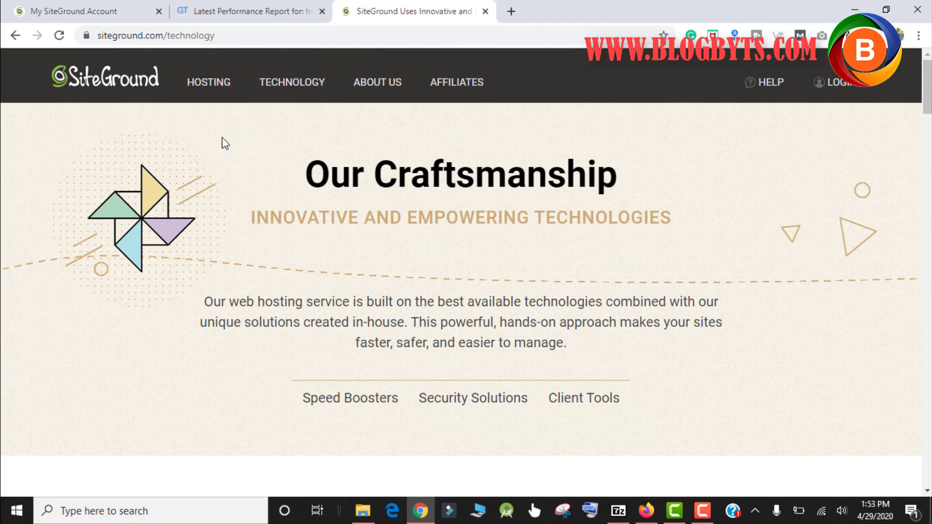
pyautogui.moveTo(208, 83)
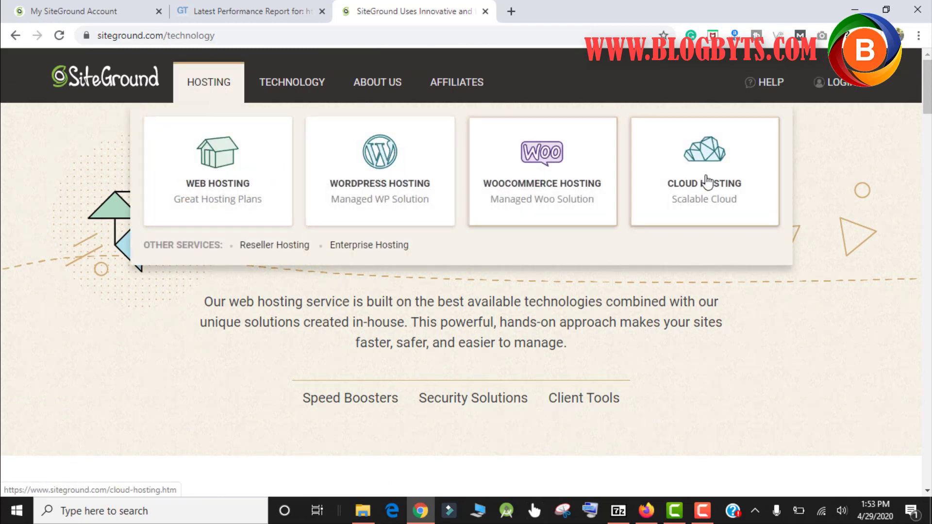
# Open WordPress Hosting and compare StartUp $0.33/mo., GrowBig $5.95/mo. and GoGeek $11.95/mo
pyautogui.click(368, 165)
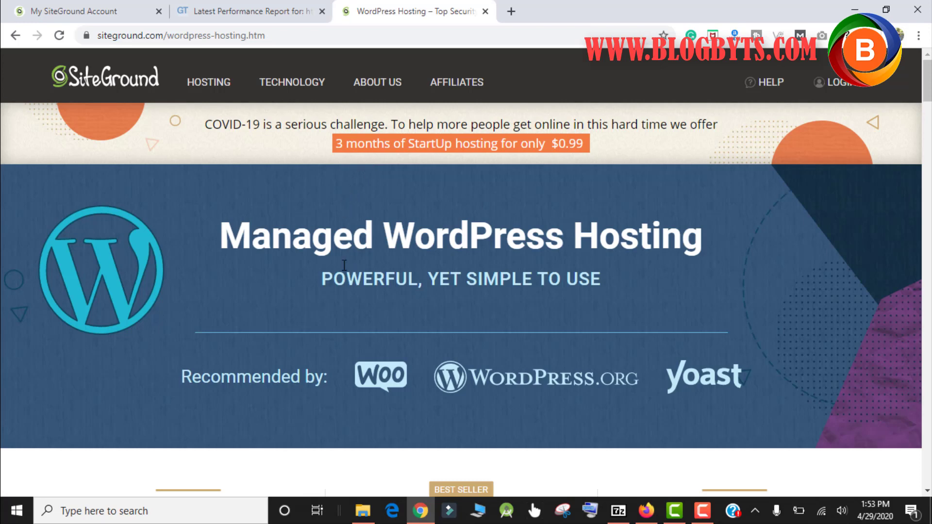
pyautogui.scroll(-7, 567, 184)
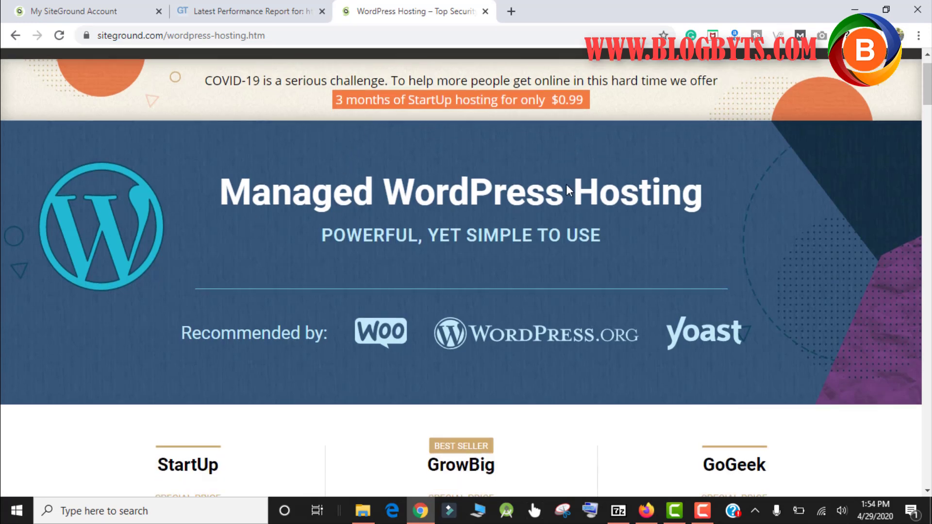
pyautogui.scroll(3, 534, 168)
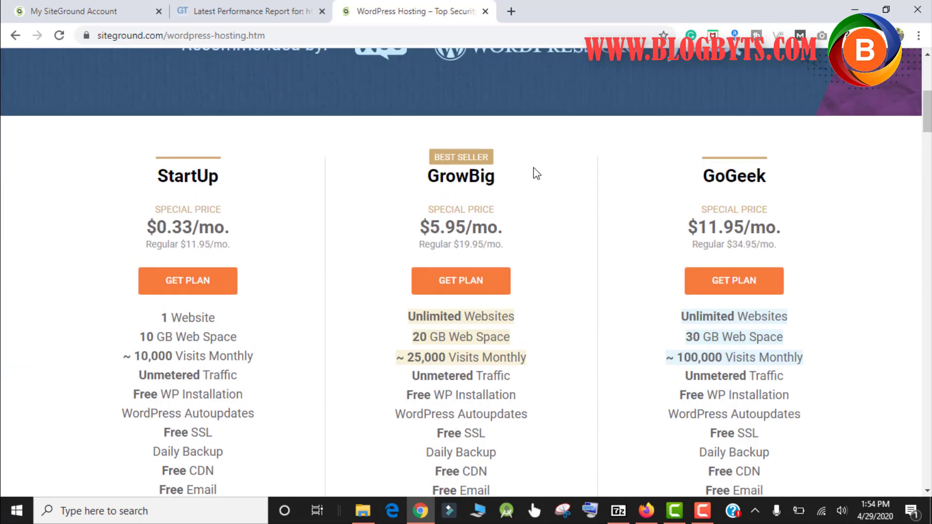
pyautogui.scroll(-1, 540, 222)
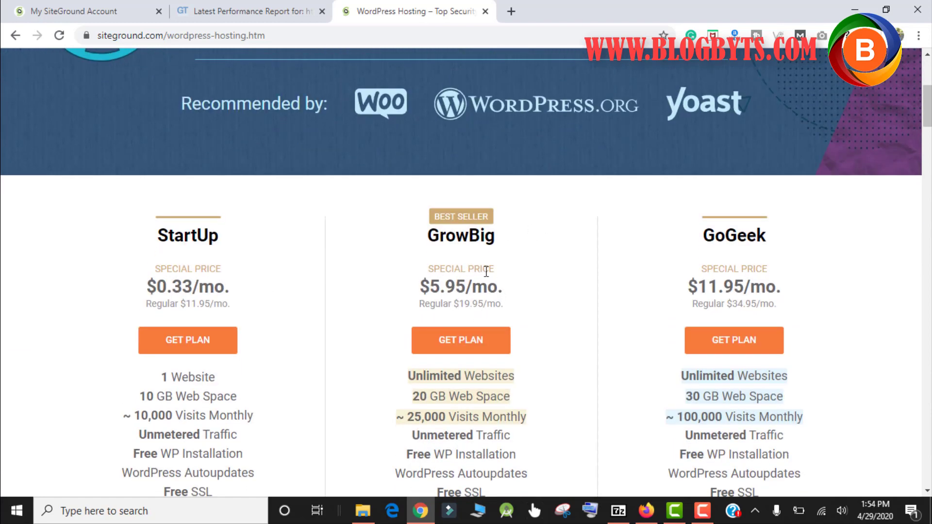
pyautogui.scroll(-1, 525, 240)
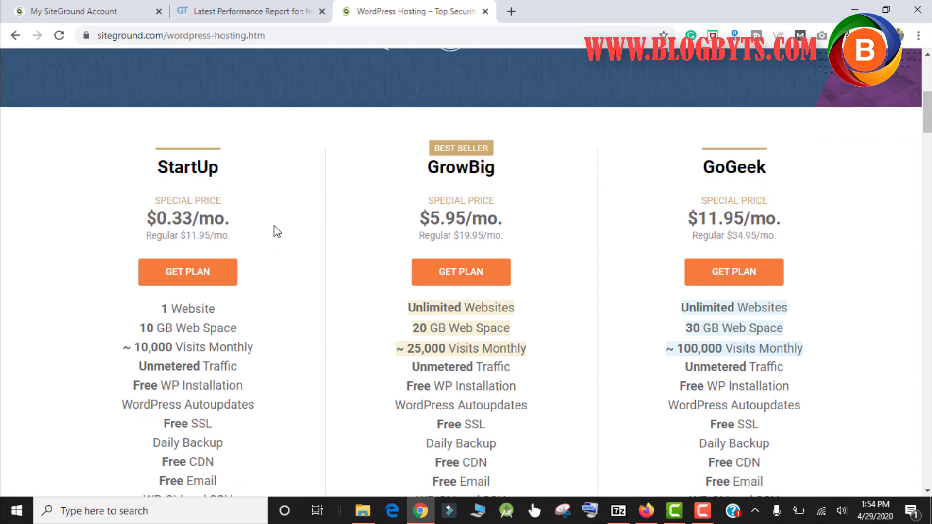
pyautogui.scroll(-3, 267, 215)
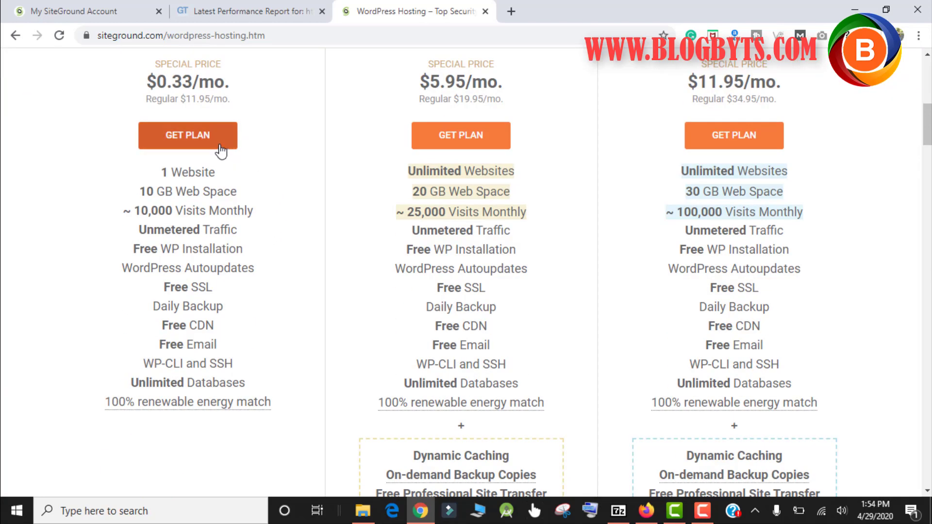
# Order StartUp at $3.95/mo and review 12 months, USA data center, $47.40 total
pyautogui.click(202, 137)
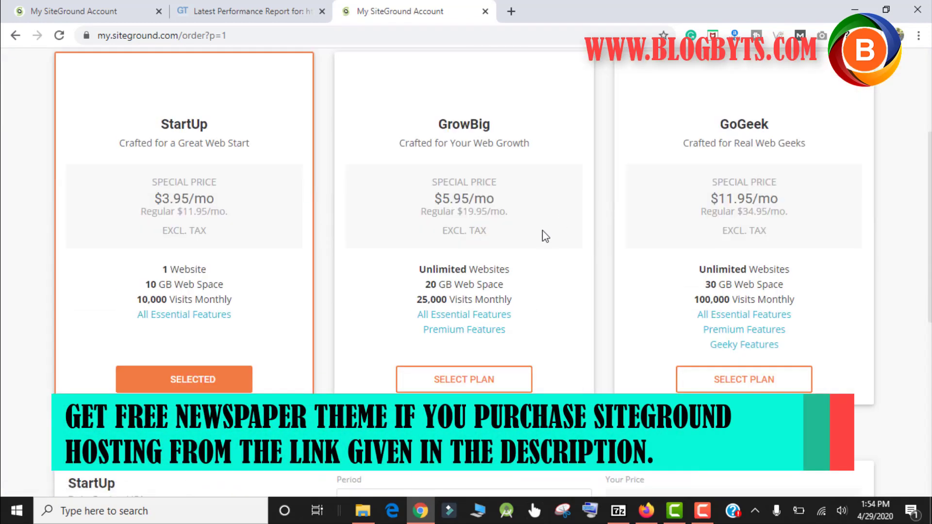
pyautogui.scroll(-3, 543, 230)
pyautogui.scroll(2, 516, 171)
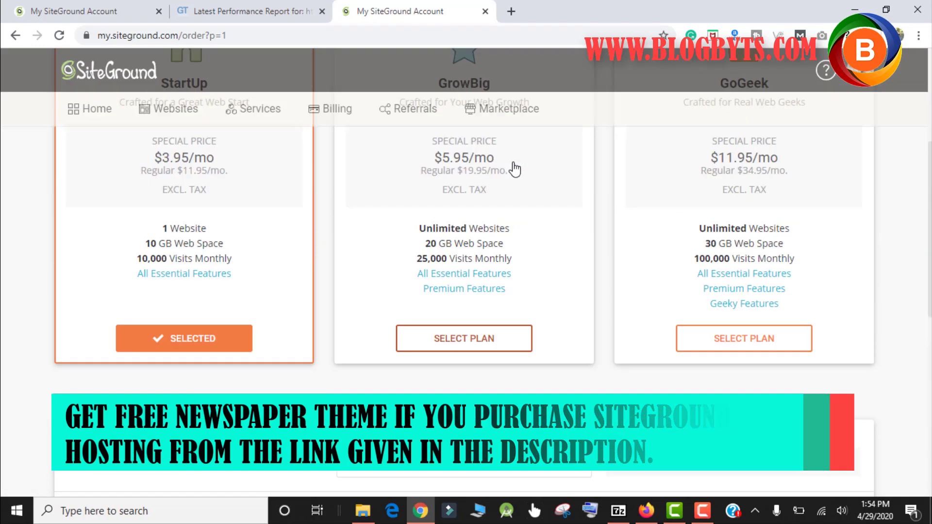
pyautogui.scroll(3, 515, 170)
pyautogui.scroll(-5, 515, 167)
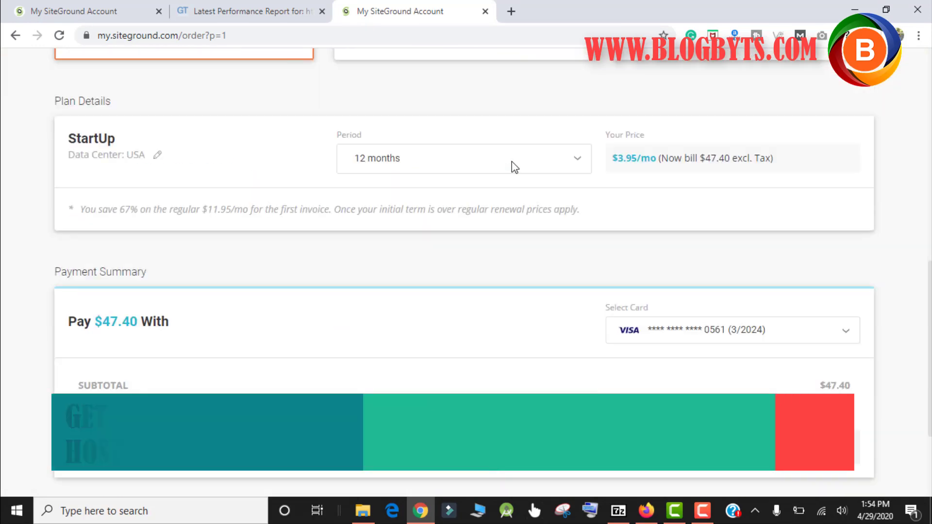
pyautogui.scroll(-2, 515, 167)
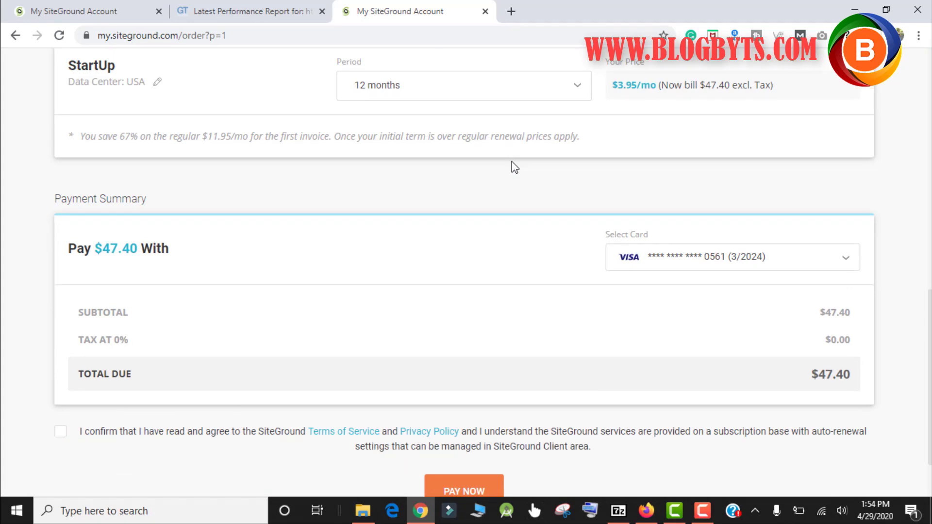
pyautogui.scroll(-2, 515, 167)
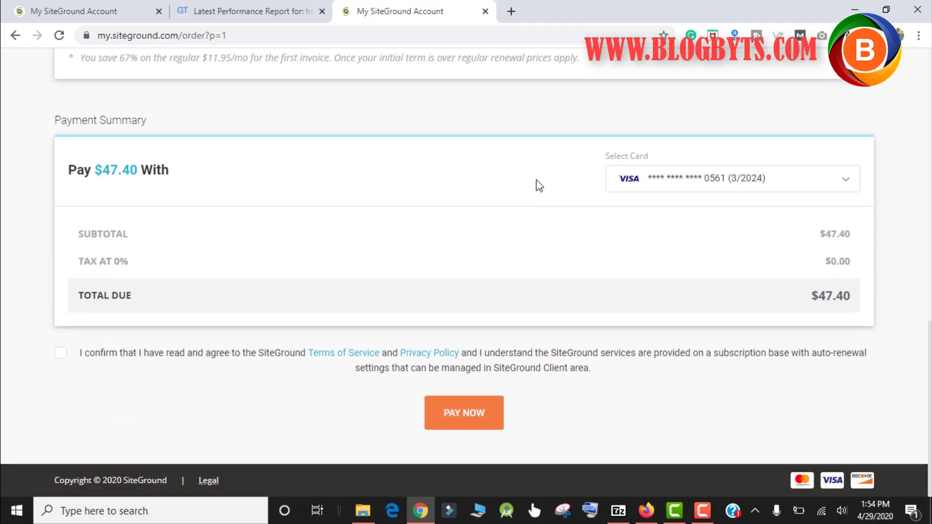
pyautogui.scroll(5, 535, 185)
pyautogui.scroll(6, 754, 122)
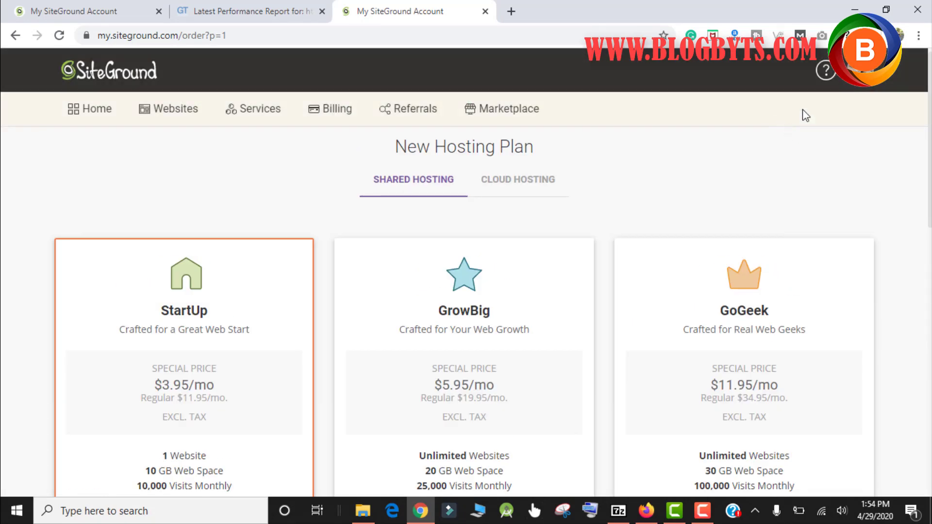
# Log out of the SiteGround client account and navigate to siteground.com
pyautogui.click(860, 73)
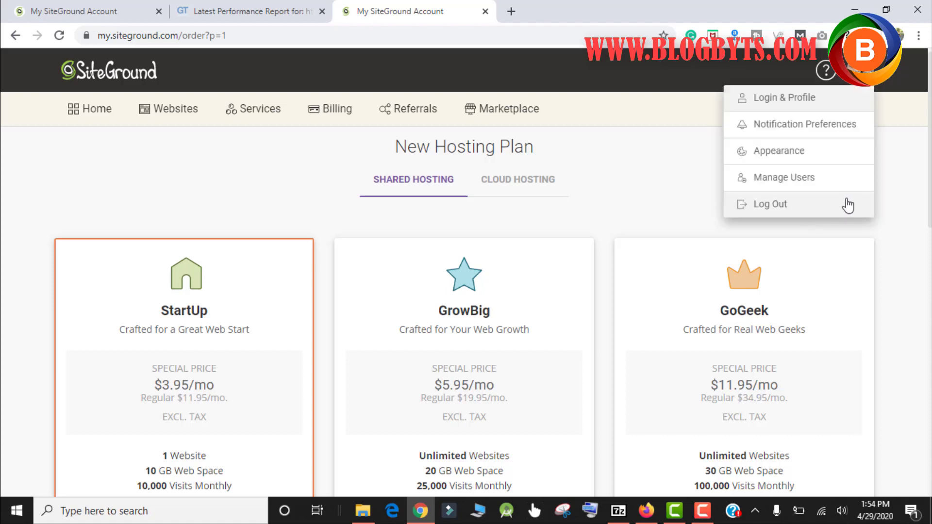
pyautogui.click(778, 204)
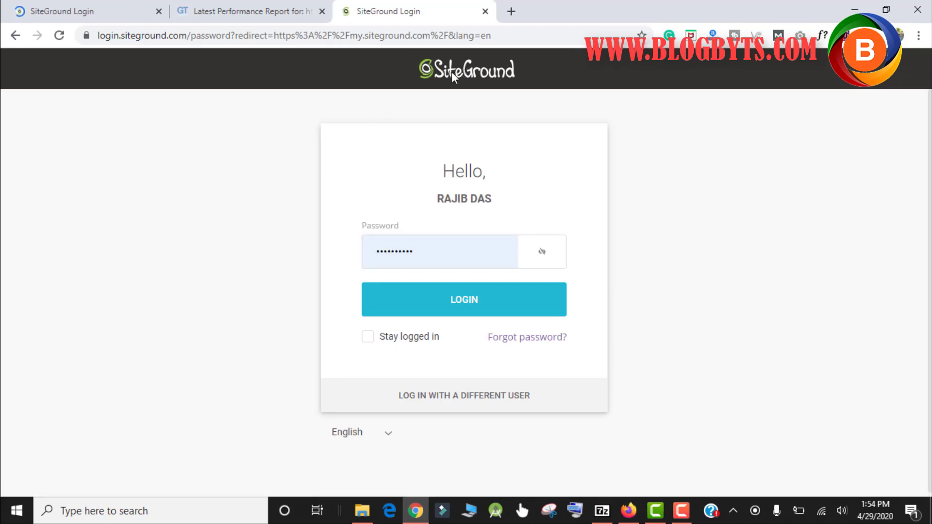
pyautogui.click(437, 42)
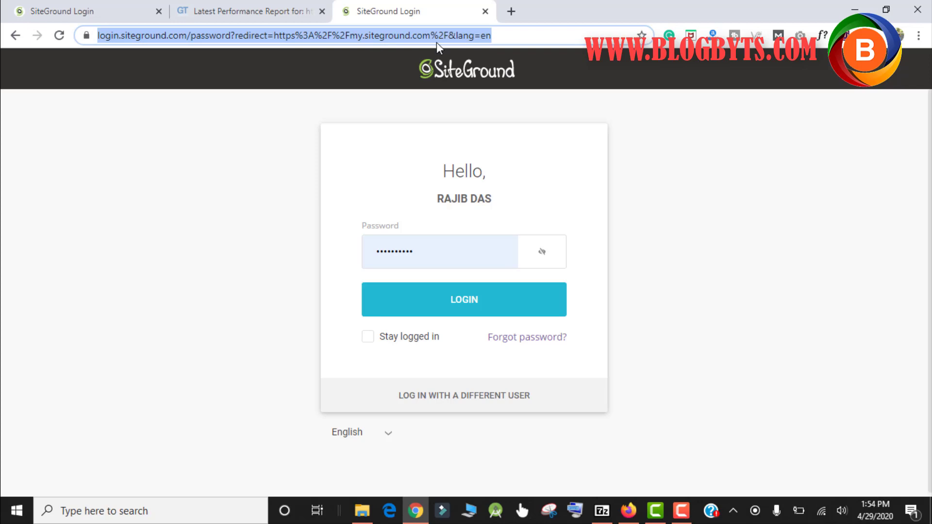
pyautogui.write('siteground.com')
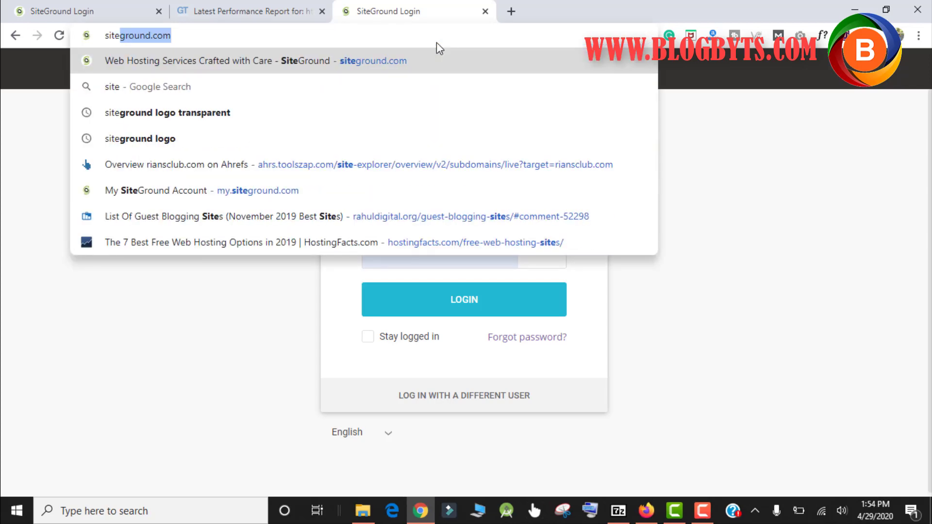
pyautogui.press('Return')
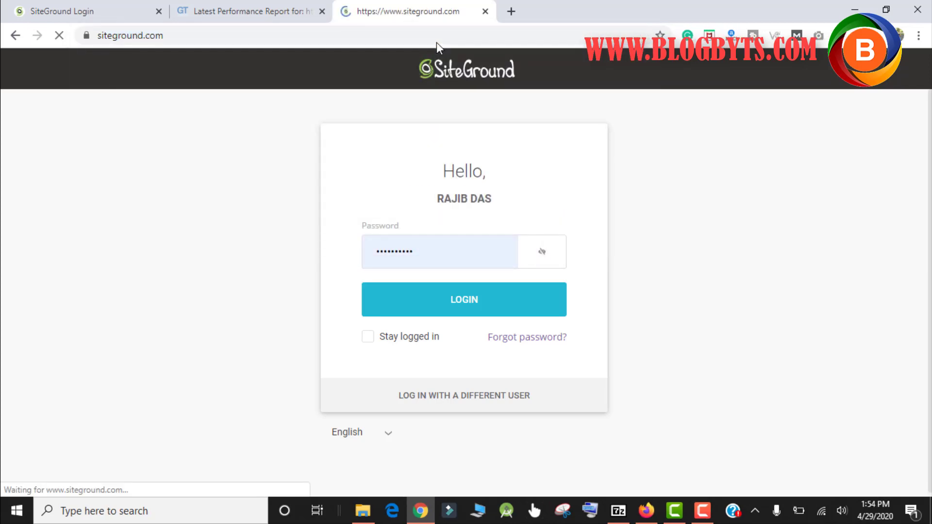
# Open the Web Hosting plans and choose StartUp, reaching Step 2, Choose Domain
pyautogui.scroll(-5, 327, 268)
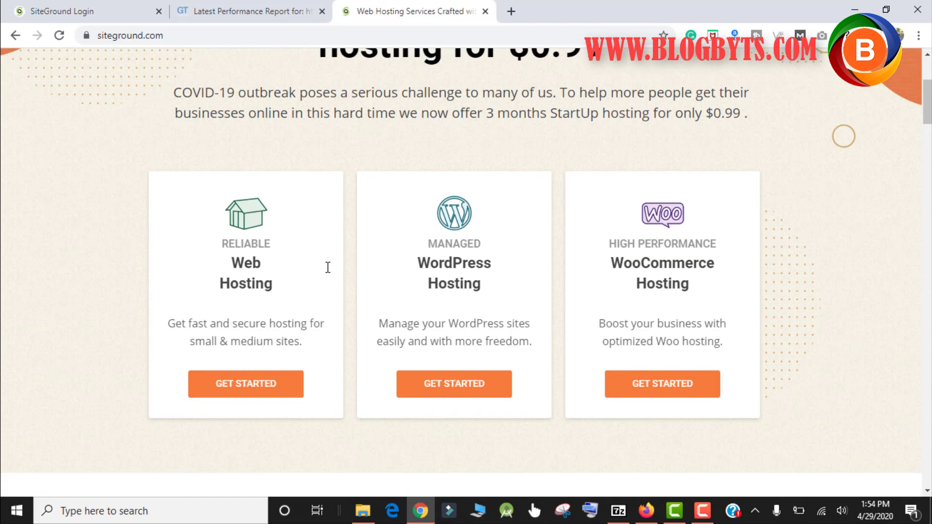
pyautogui.click(254, 387)
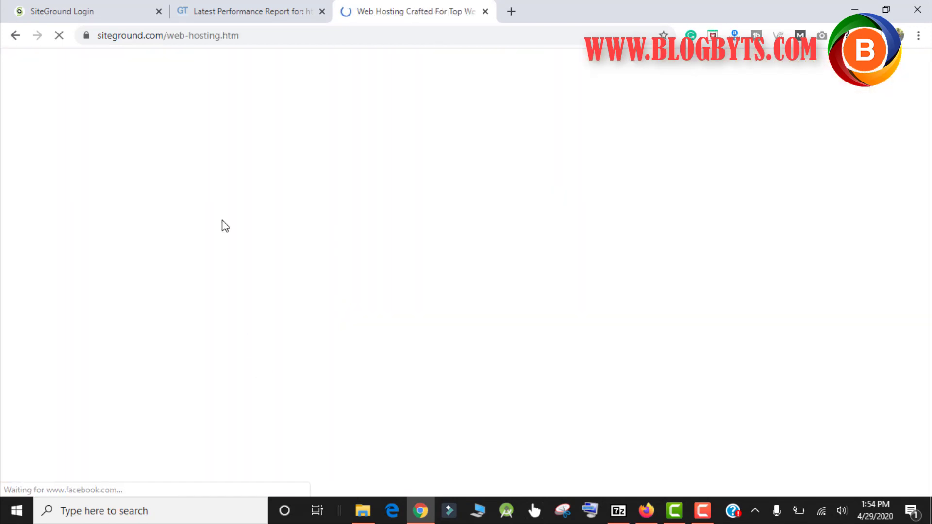
pyautogui.scroll(-1, 223, 209)
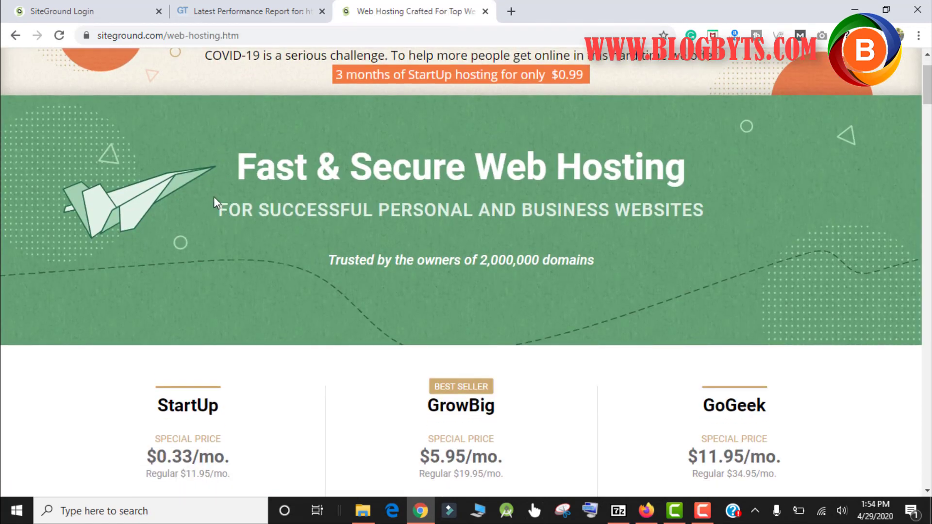
pyautogui.scroll(-5, 214, 198)
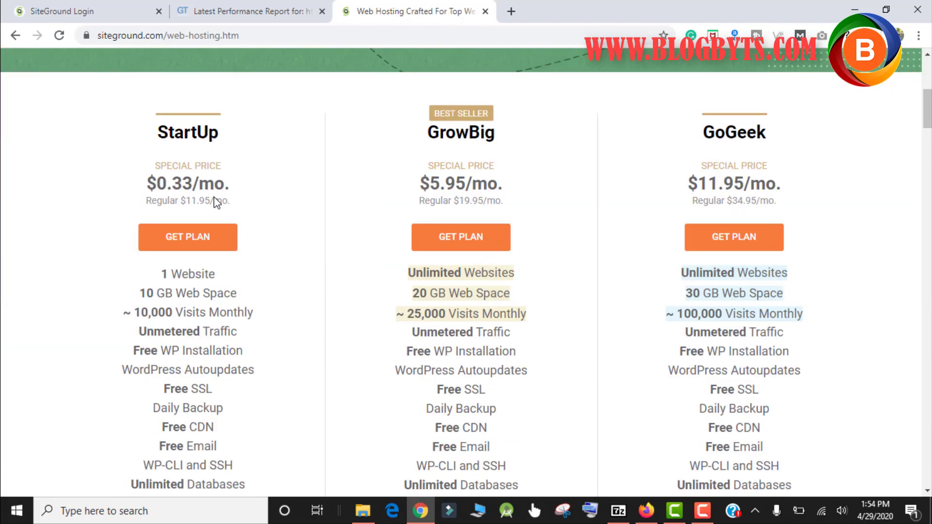
pyautogui.click(184, 239)
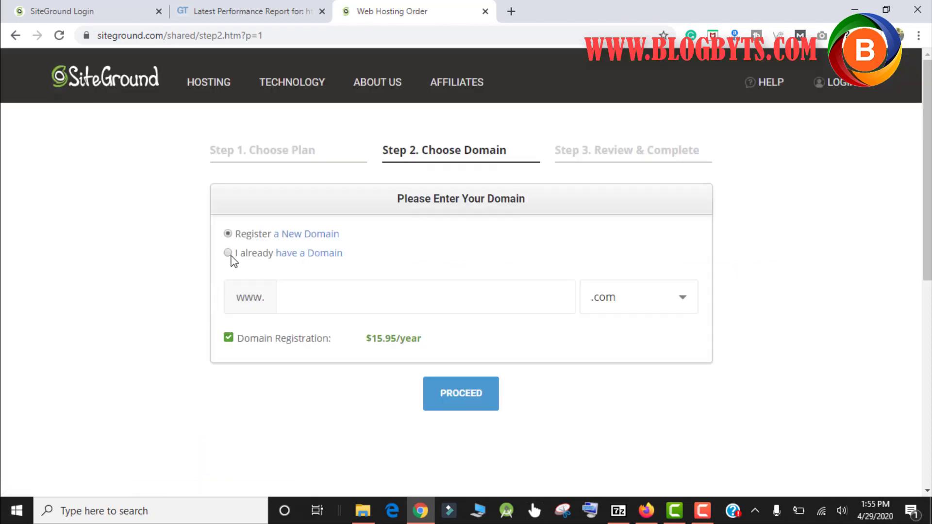
# Use the already-owned domain gopsop.com for the order and continue to Review & Complete
pyautogui.click(229, 255)
pyautogui.click(335, 294)
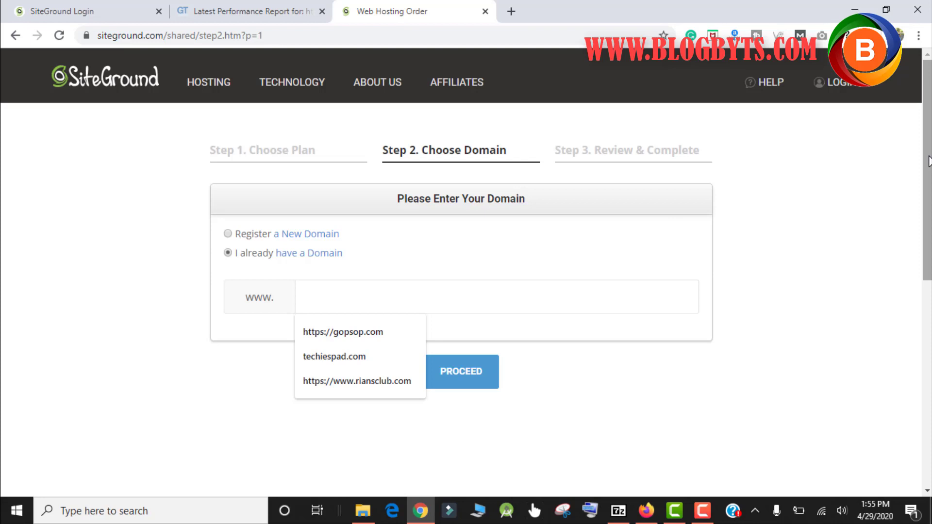
pyautogui.write('gop')
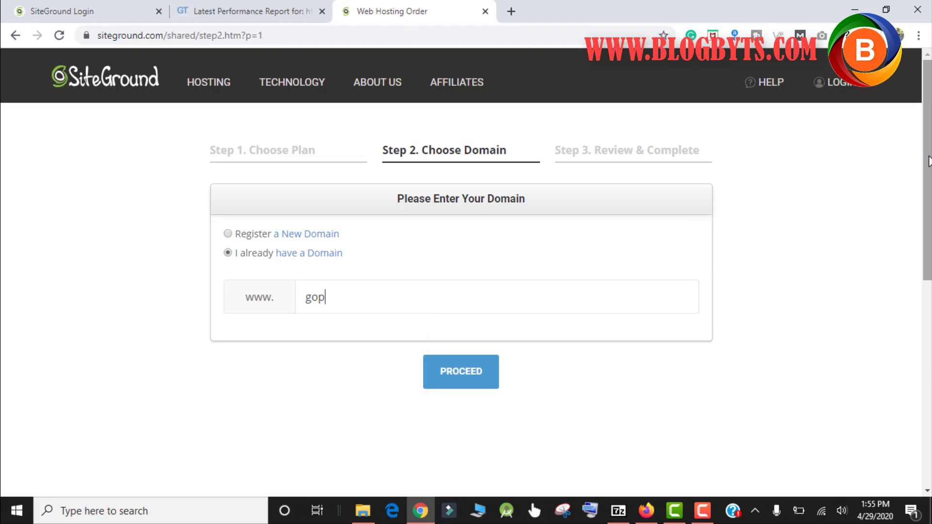
pyautogui.write('sop.cpm')
pyautogui.press('BackSpace')
pyautogui.write('m')
pyautogui.press('Return')
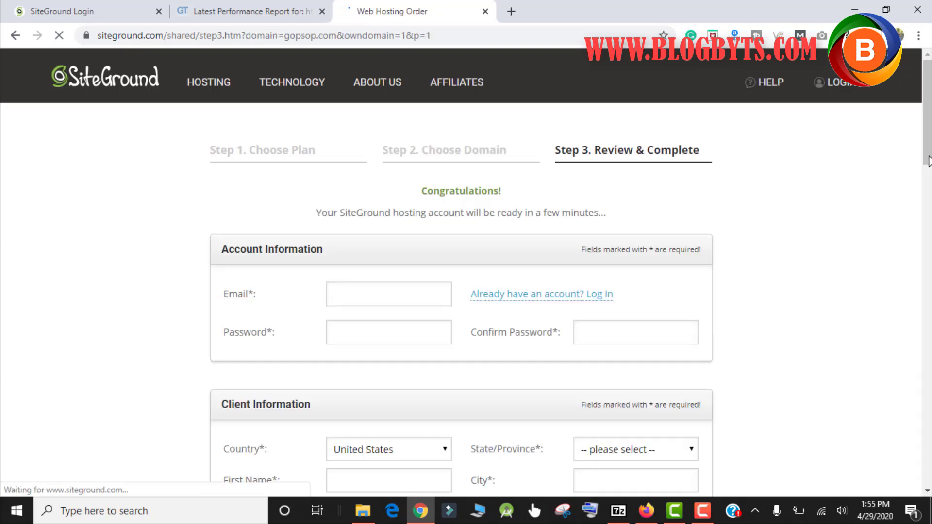
# Fill the account e-mail from a saved suggestion, then enter and confirm the account password
pyautogui.click(357, 304)
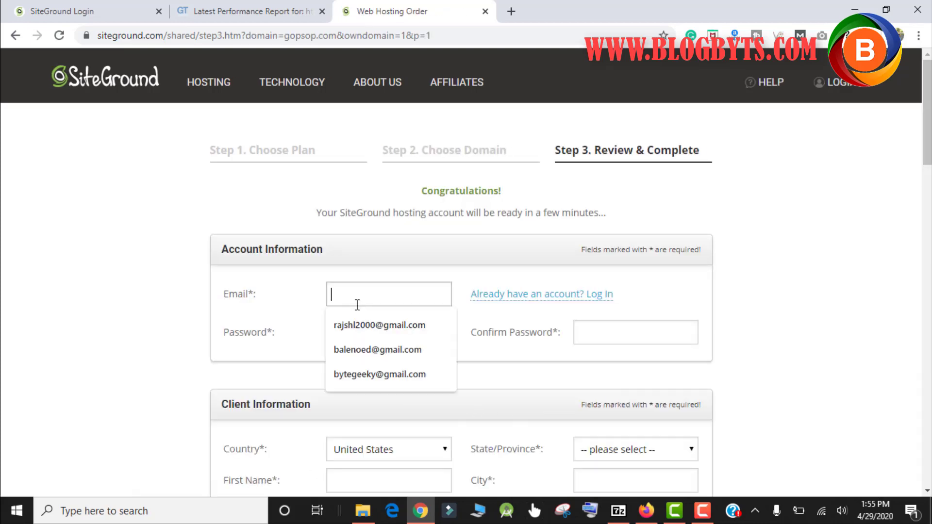
pyautogui.click(360, 326)
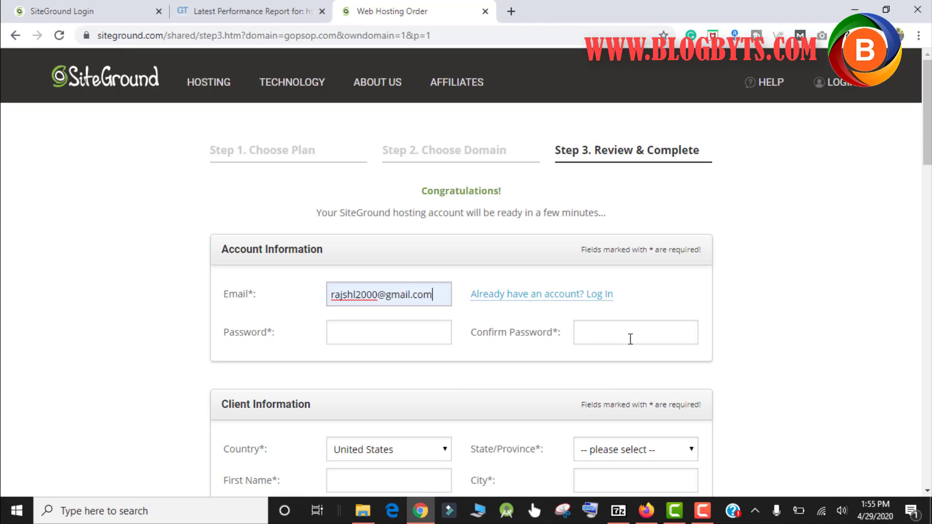
pyautogui.click(385, 337)
pyautogui.write('•••••••')
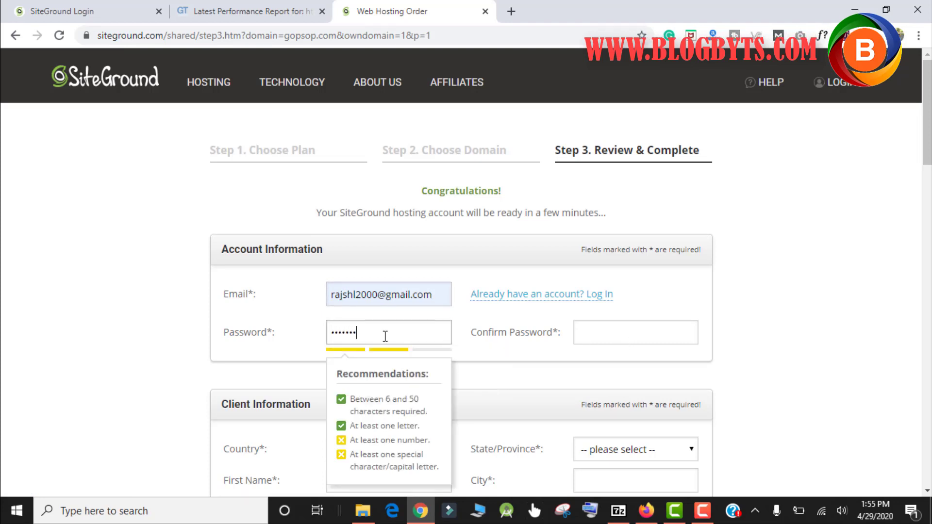
pyautogui.press('Tab')
pyautogui.write('••••••')
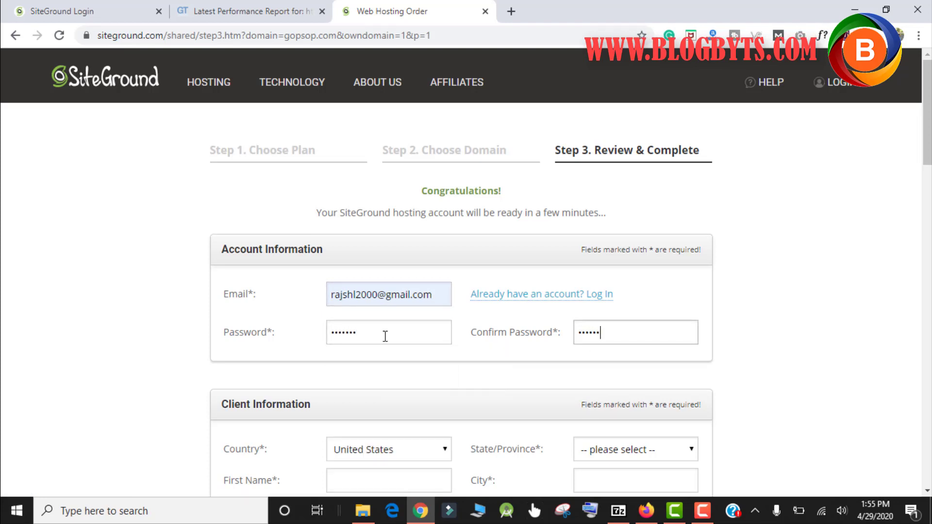
pyautogui.write('••••')
# Fill in the client's last name, street address, ZIP code and phone number
pyautogui.scroll(-1, 371, 437)
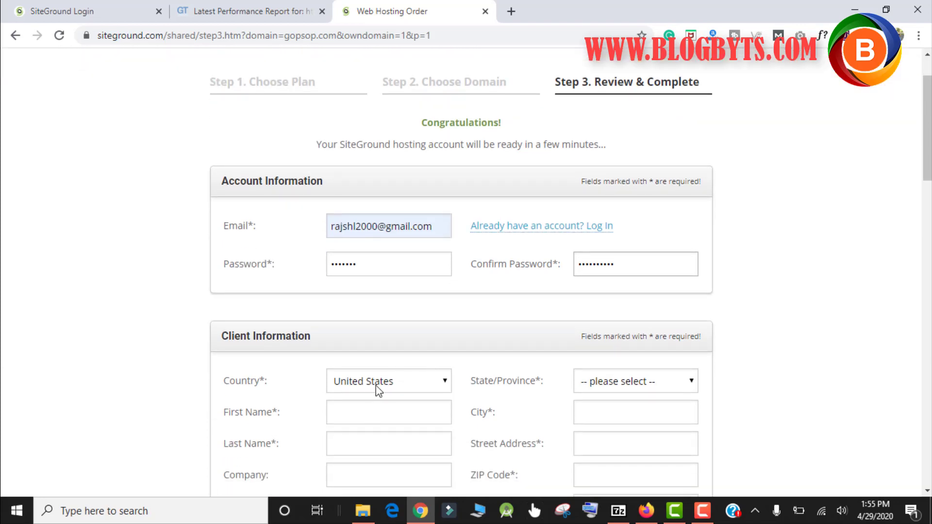
pyautogui.scroll(-2, 374, 384)
pyautogui.click(365, 352)
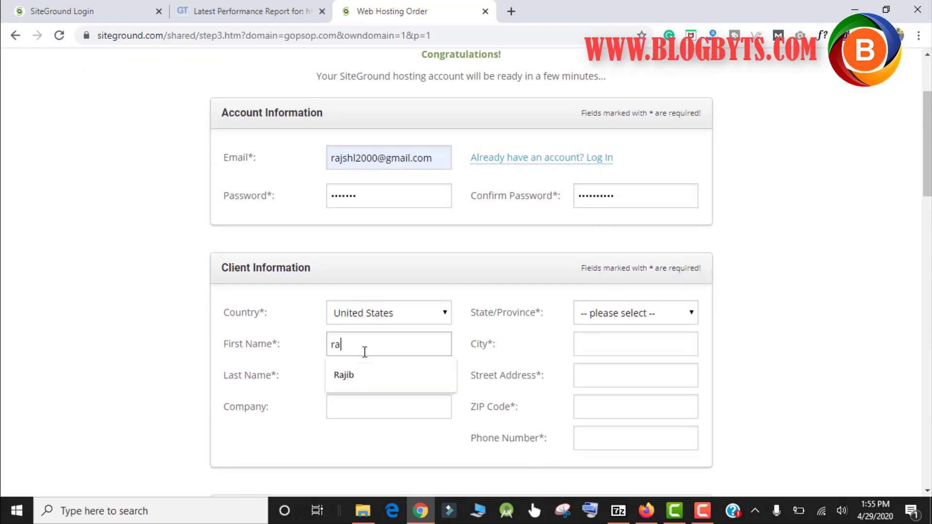
pyautogui.press('Tab')
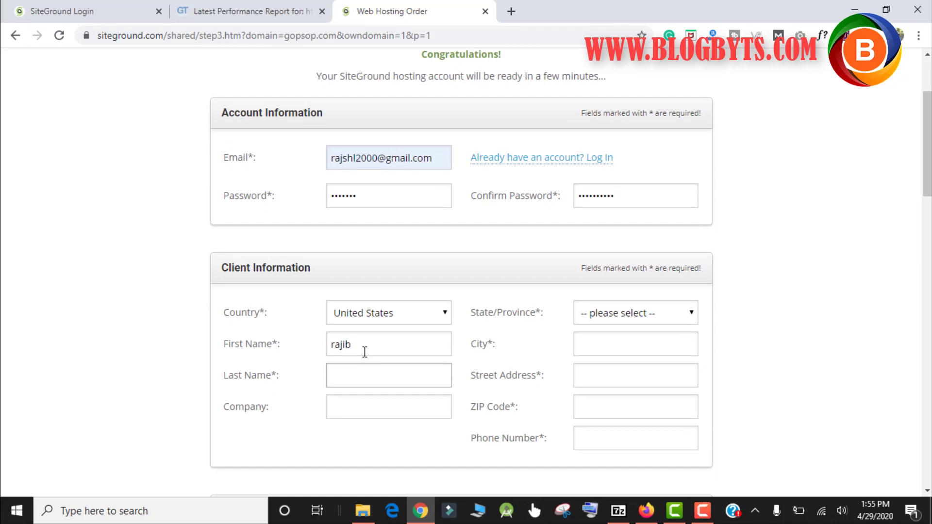
pyautogui.write('das')
pyautogui.press('Tab')
pyautogui.press('Tab')
pyautogui.press('Tab')
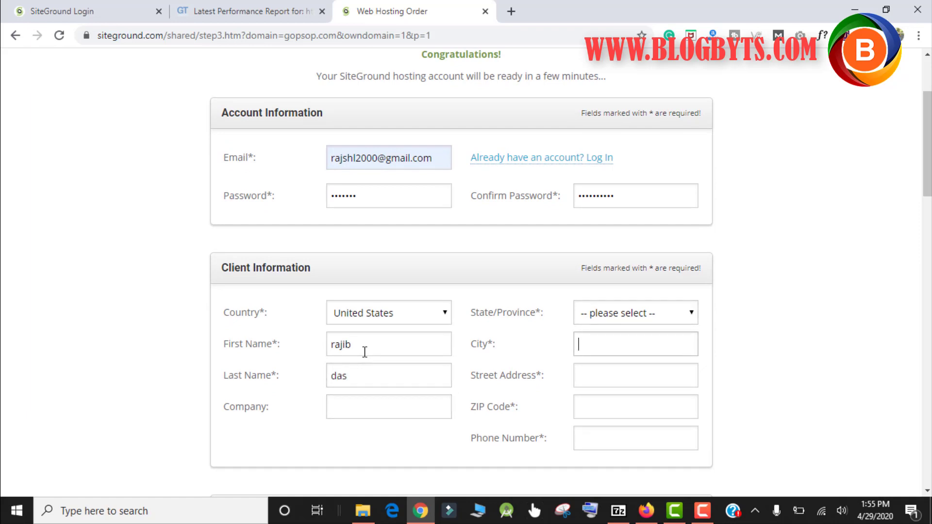
pyautogui.press('Tab')
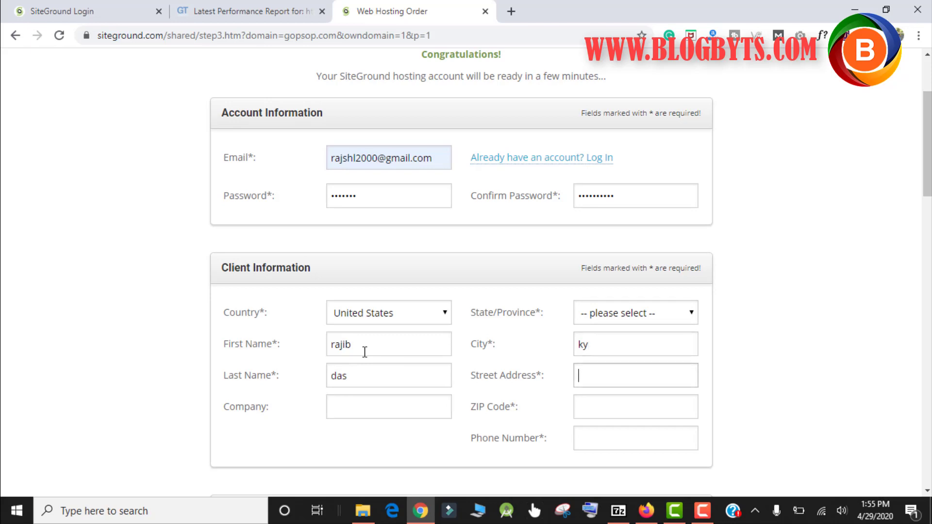
pyautogui.write('1900')
pyautogui.press('Tab')
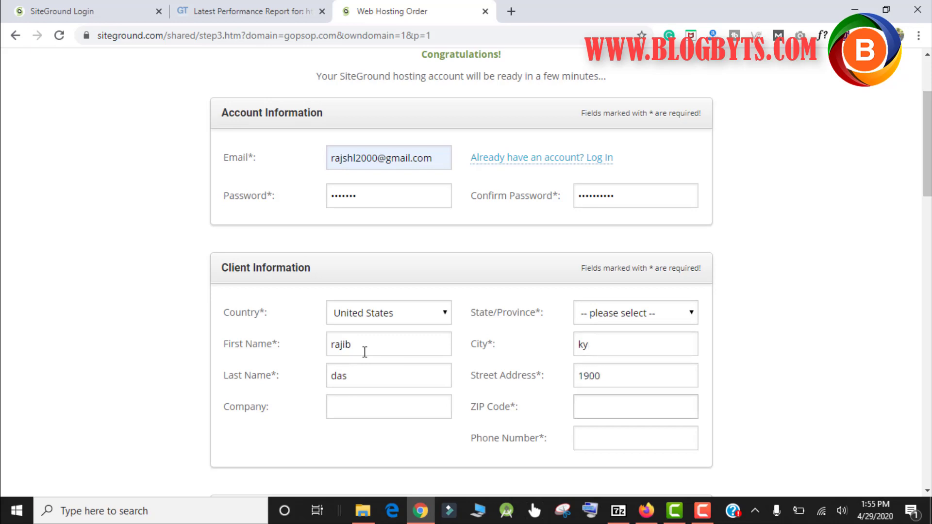
pyautogui.write('4021')
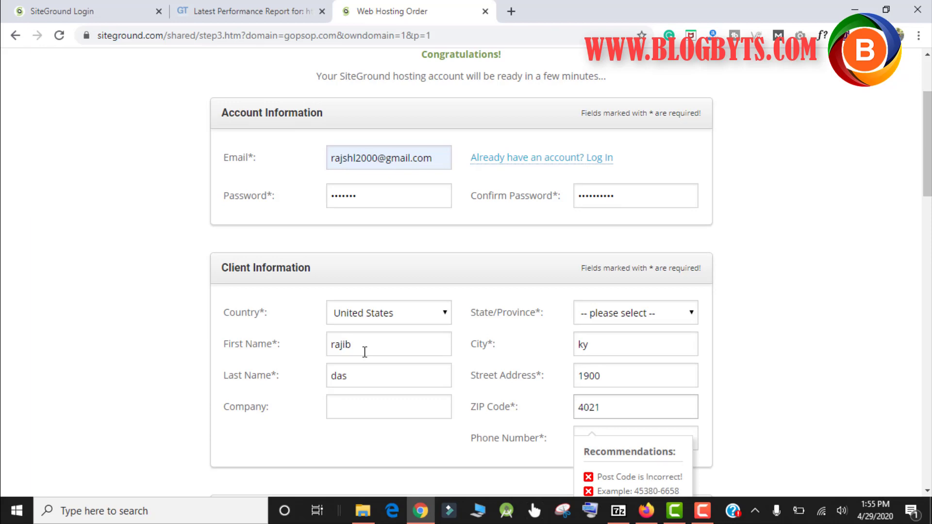
pyautogui.write('9')
pyautogui.press('Tab')
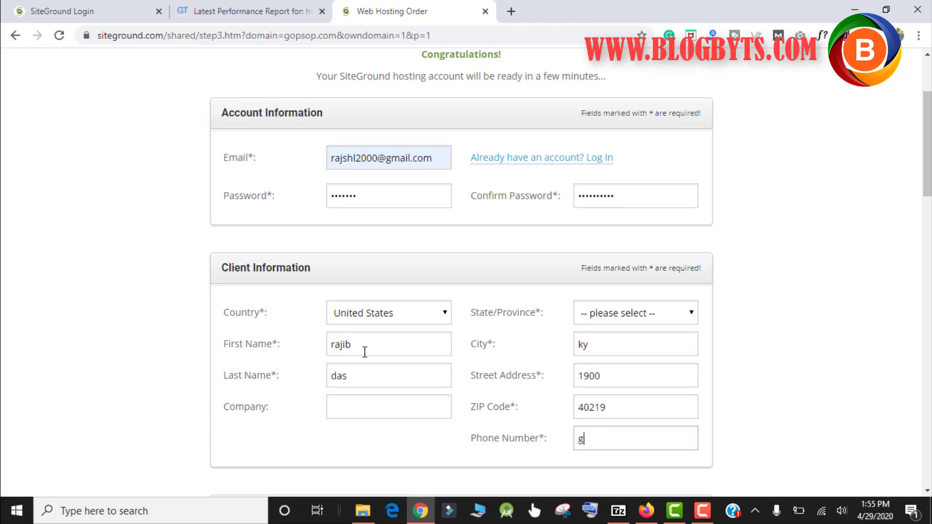
pyautogui.write('99999999')
# Keep the USA, Iowa data center and 3-month period at $0.99, and opt in to news emails
pyautogui.press('Tab')
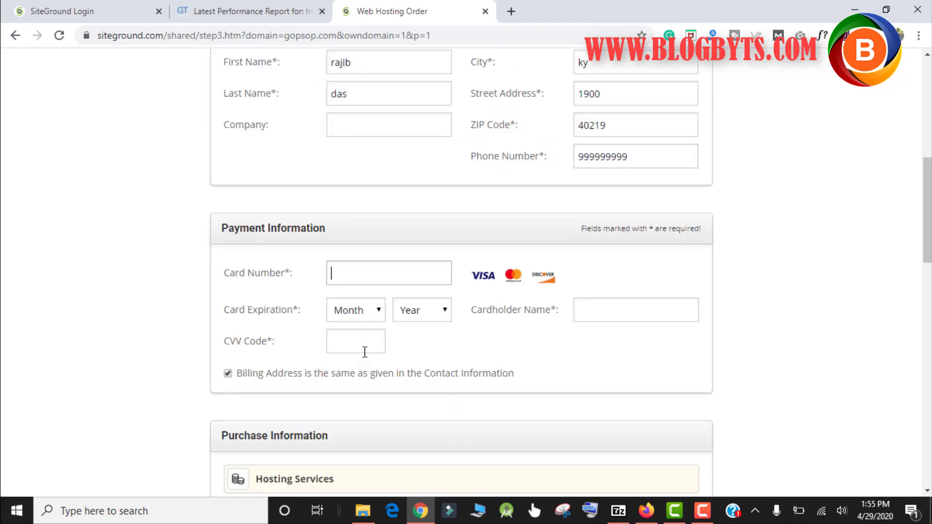
pyautogui.scroll(-5, 364, 352)
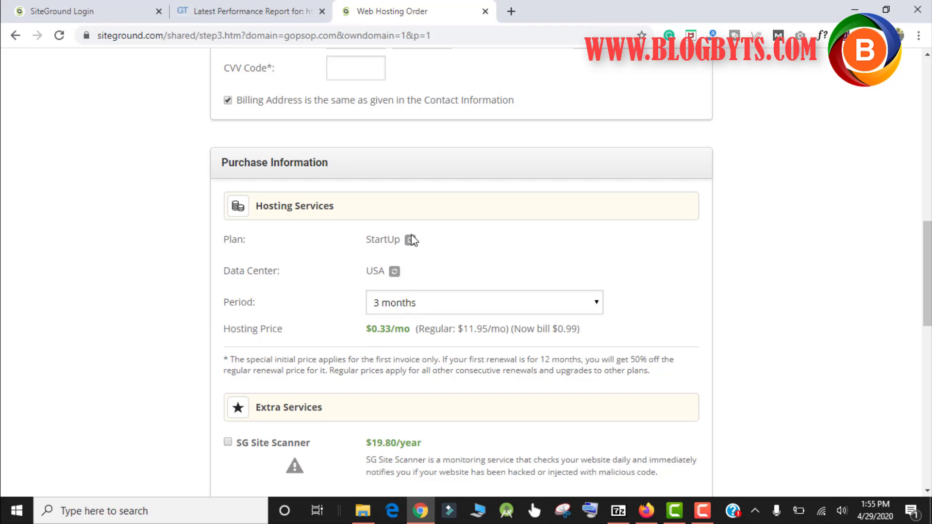
pyautogui.click(396, 274)
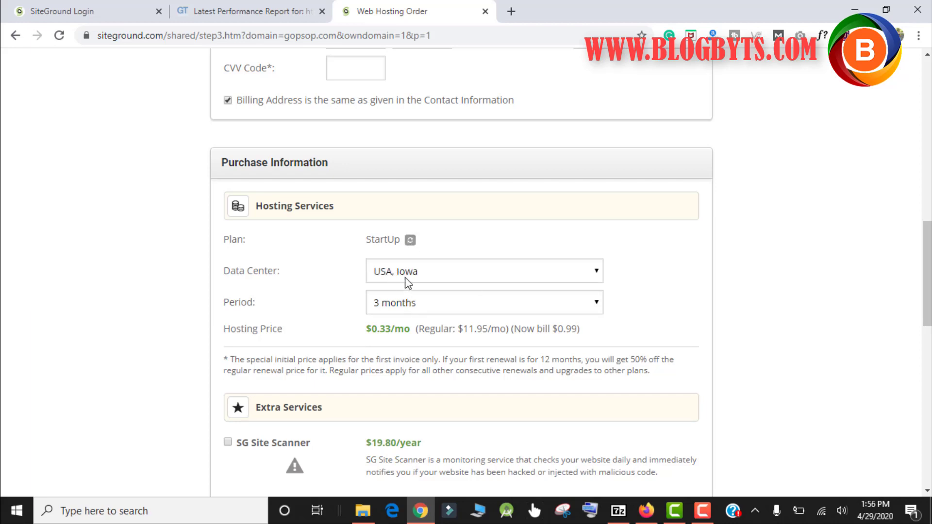
pyautogui.click(407, 275)
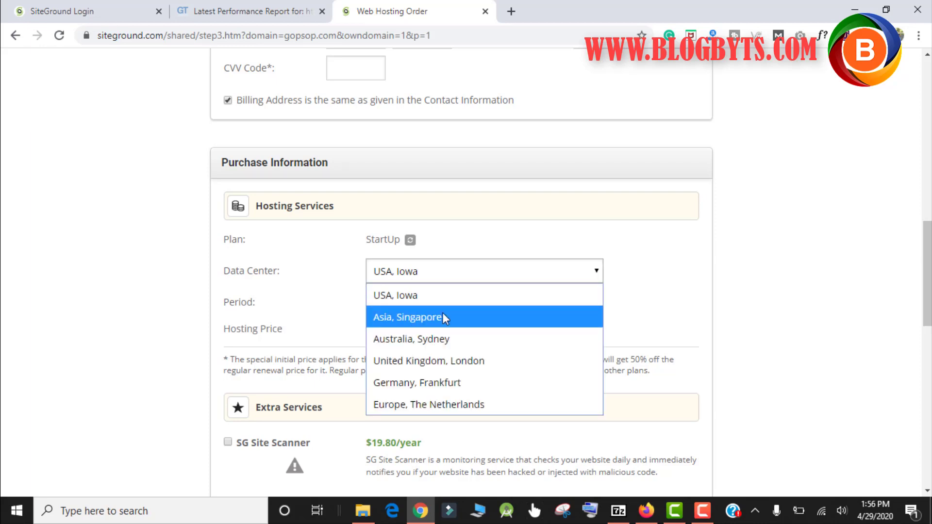
pyautogui.click(323, 313)
pyautogui.click(416, 302)
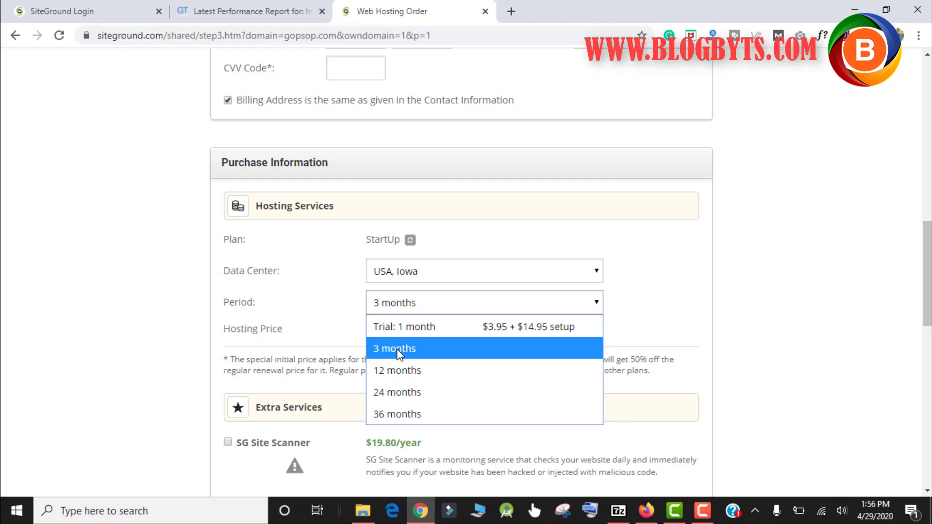
pyautogui.click(119, 344)
pyautogui.scroll(-4, 116, 341)
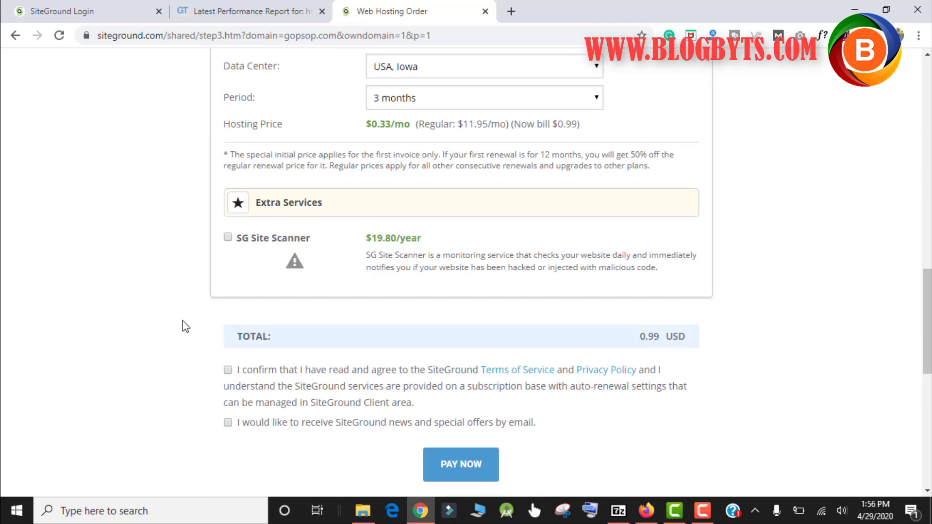
pyautogui.click(227, 422)
# Log in to SiteGround and open Site Tools for riansclub.com from the Websites list
pyautogui.click(79, 14)
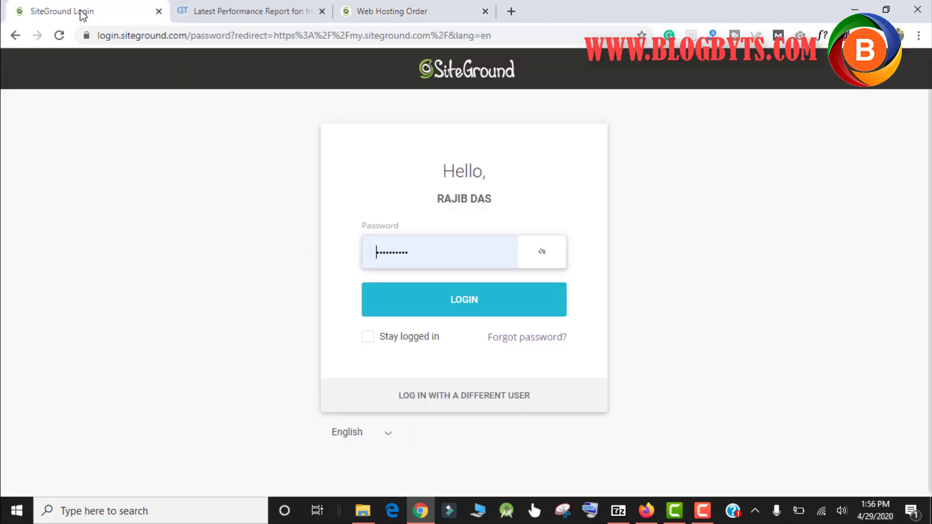
pyautogui.click(473, 309)
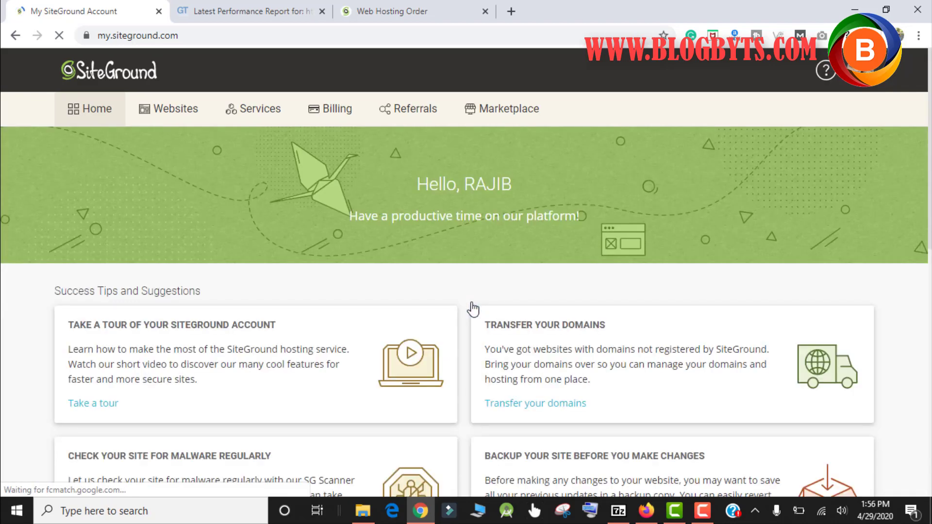
pyautogui.click(169, 116)
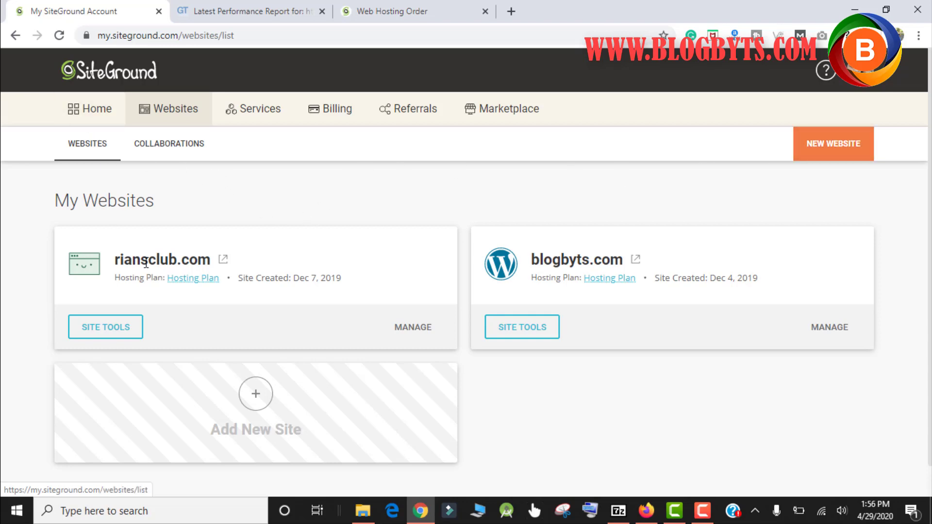
pyautogui.click(116, 330)
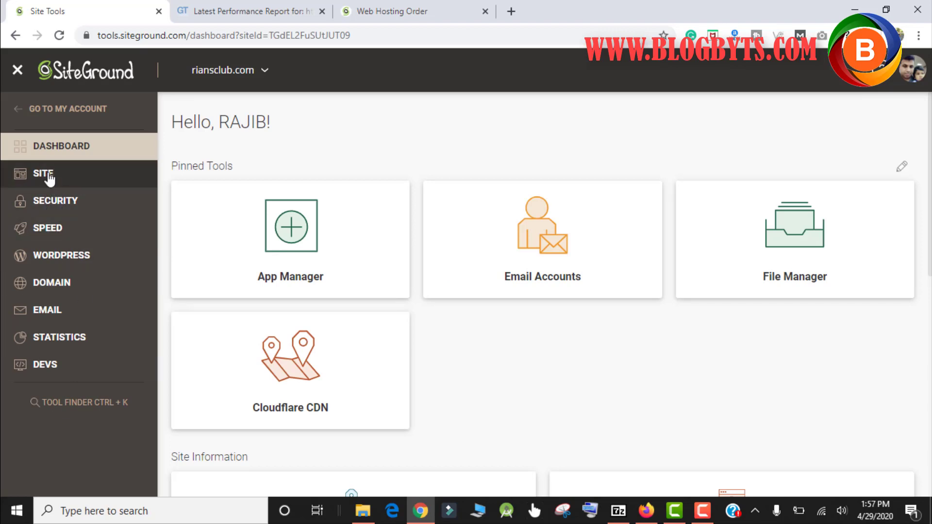
# Expand the SITE, SECURITY and SPEED tool groups and open the SuperCacher Caching page
pyautogui.click(49, 179)
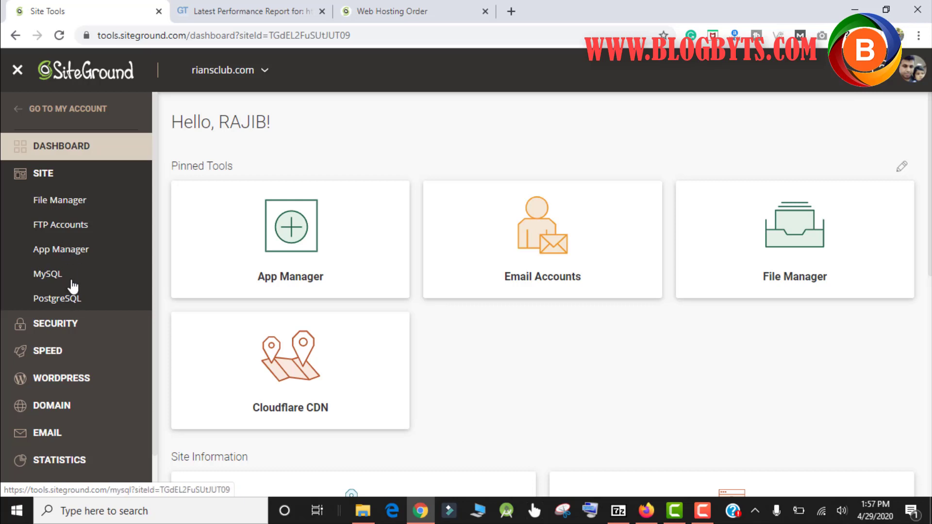
pyautogui.click(66, 324)
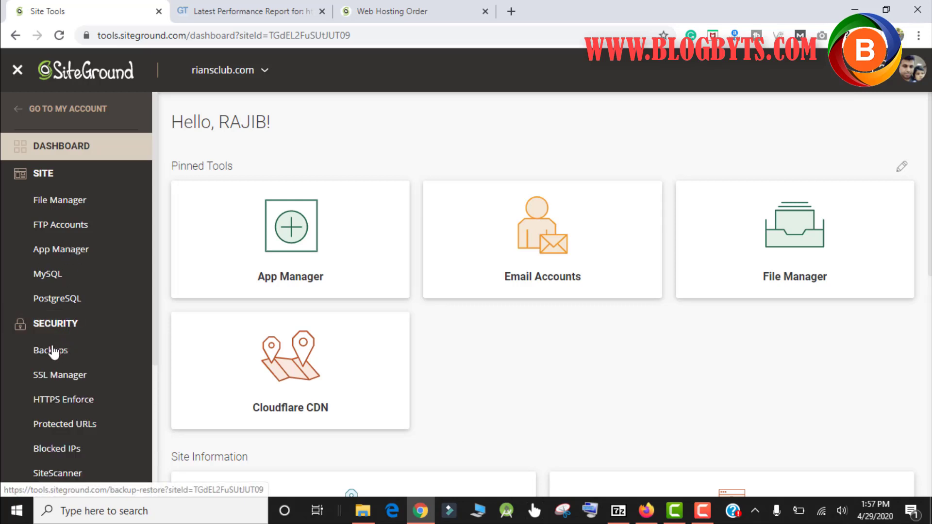
pyautogui.scroll(-1, 89, 330)
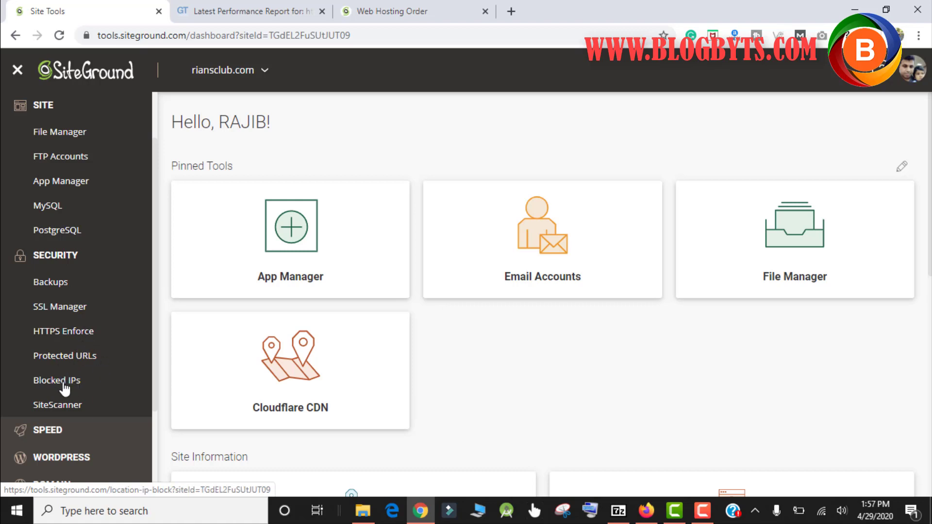
pyautogui.click(51, 433)
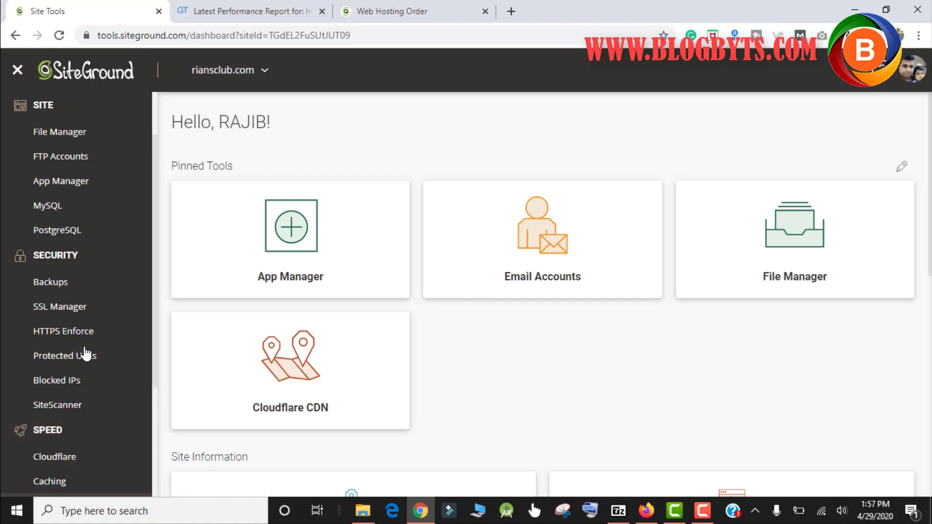
pyautogui.scroll(-2, 86, 353)
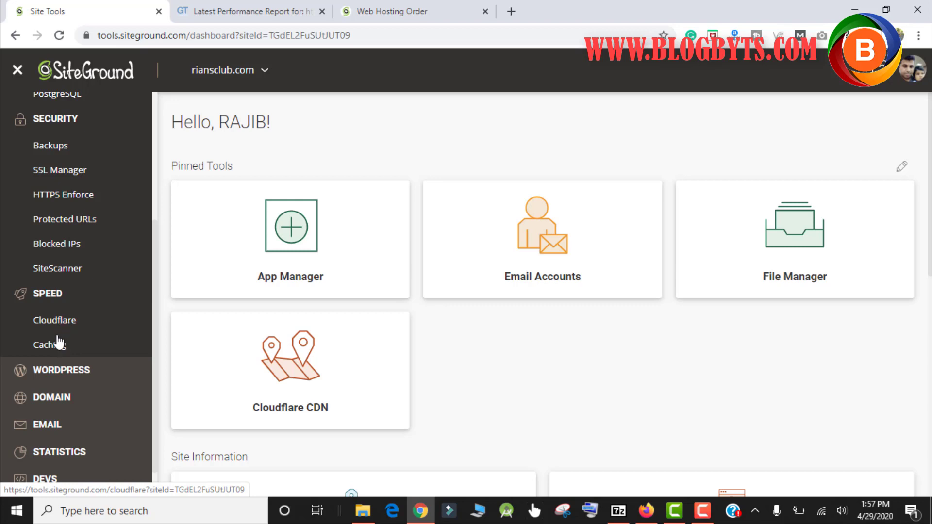
pyautogui.click(53, 346)
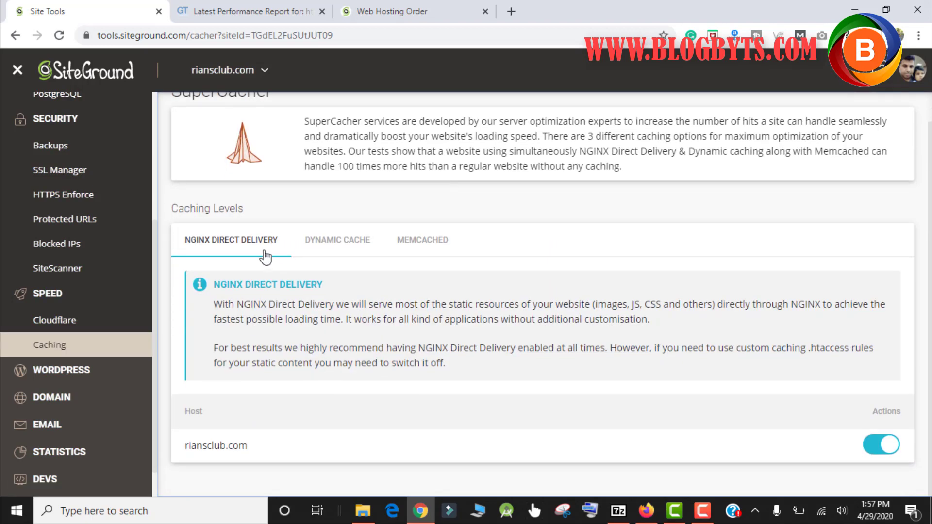
# Show the Dynamic Cache tab, then the Memcached details at 127.0.0.1 port 11211
pyautogui.click(343, 238)
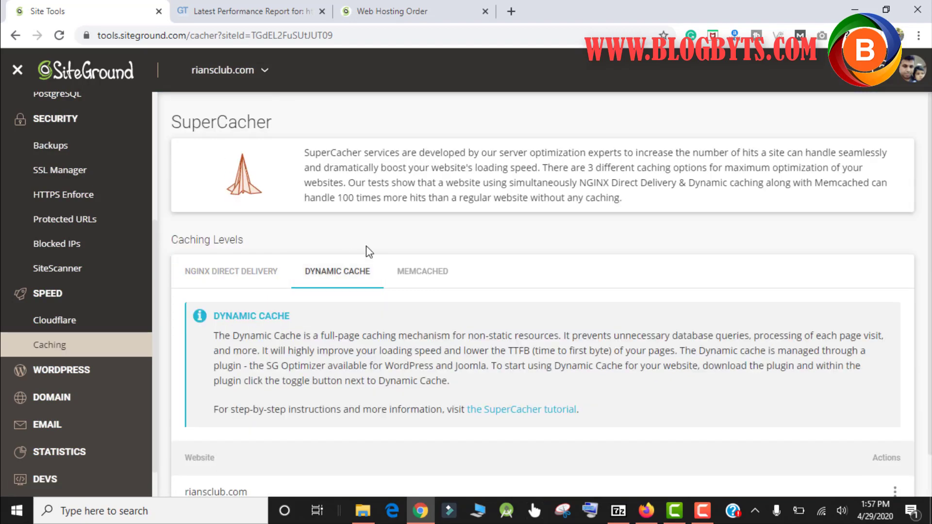
pyautogui.click(430, 280)
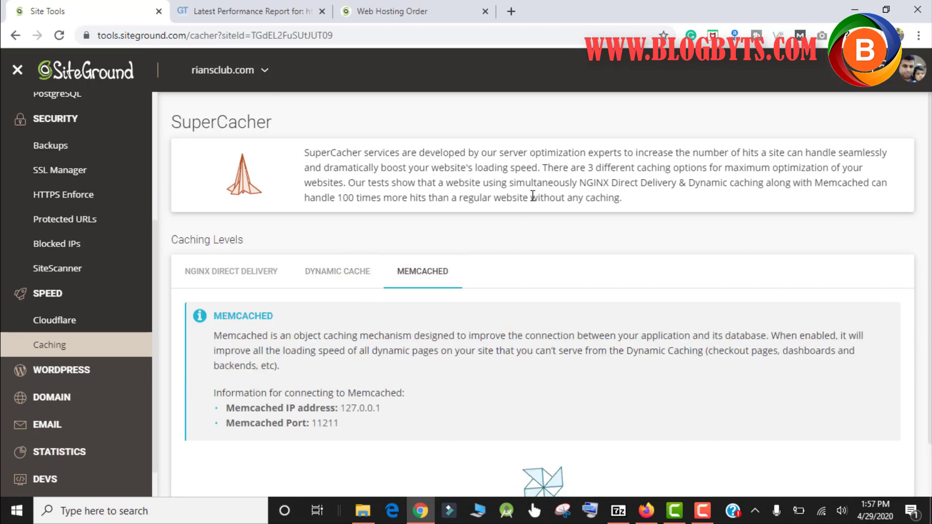
pyautogui.scroll(-1, 535, 193)
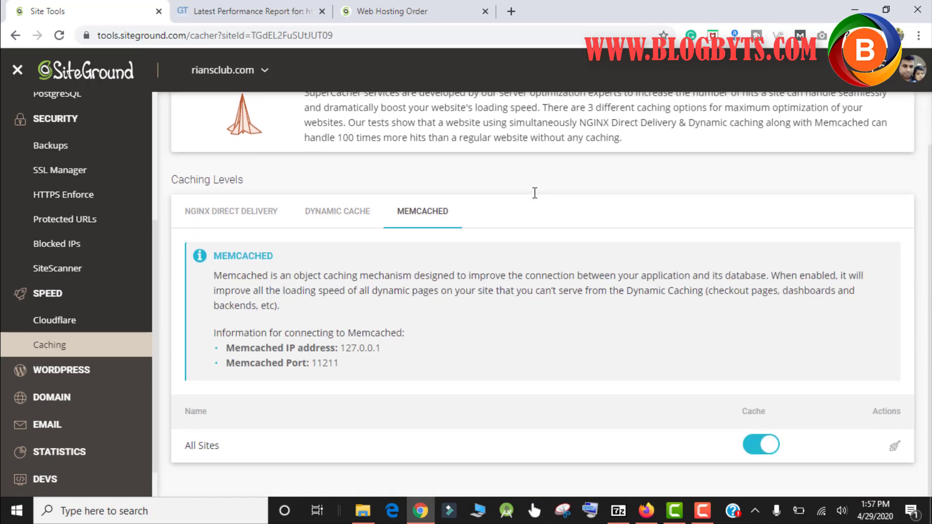
# Expand the WORDPRESS, DOMAIN, EMAIL and STATISTICS groups in the Site Tools sidebar
pyautogui.click(73, 378)
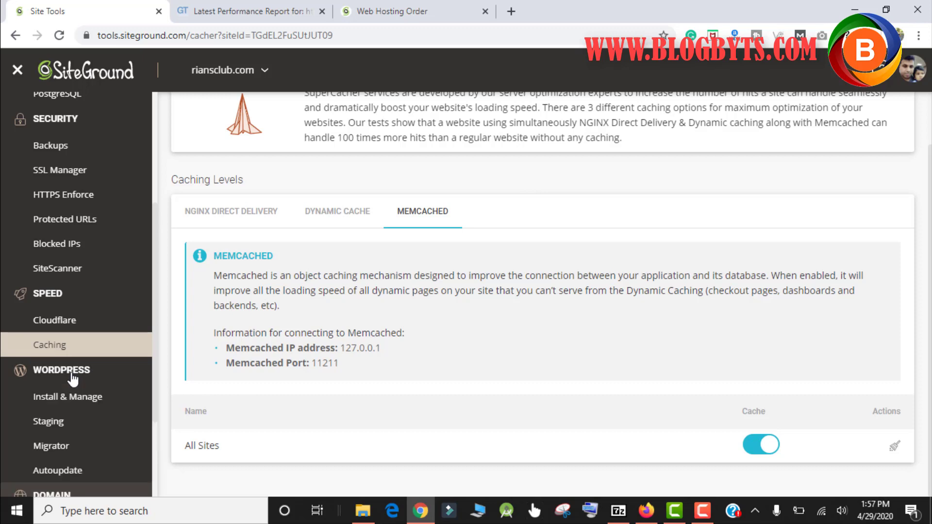
pyautogui.scroll(-3, 78, 369)
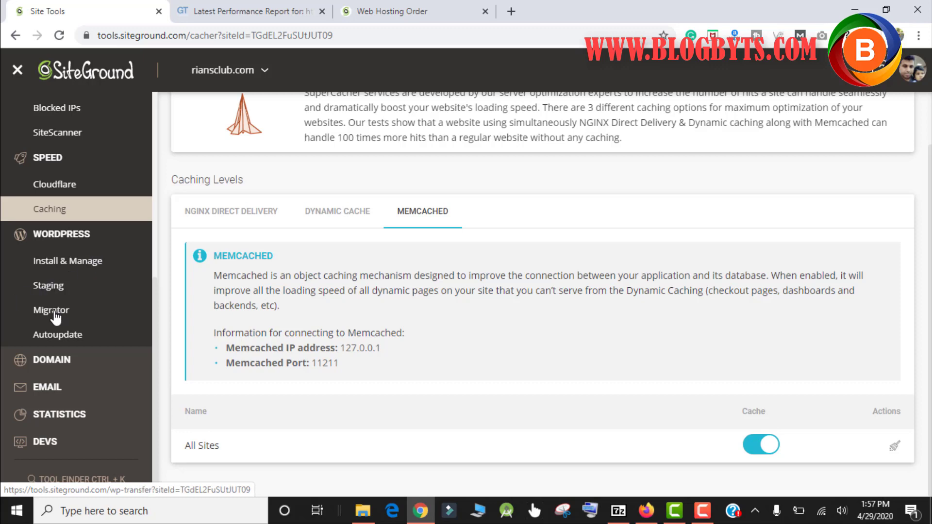
pyautogui.click(59, 360)
pyautogui.scroll(-2, 112, 296)
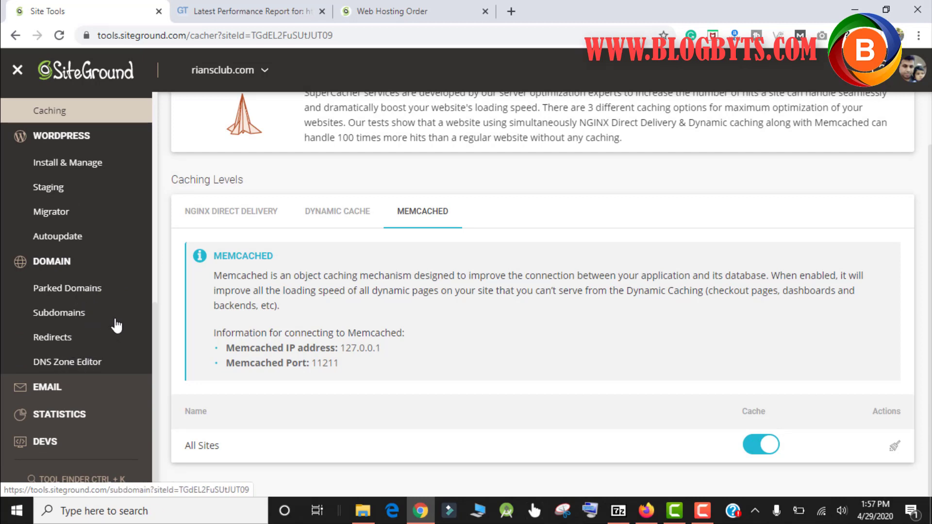
pyautogui.click(63, 387)
pyautogui.scroll(-3, 104, 322)
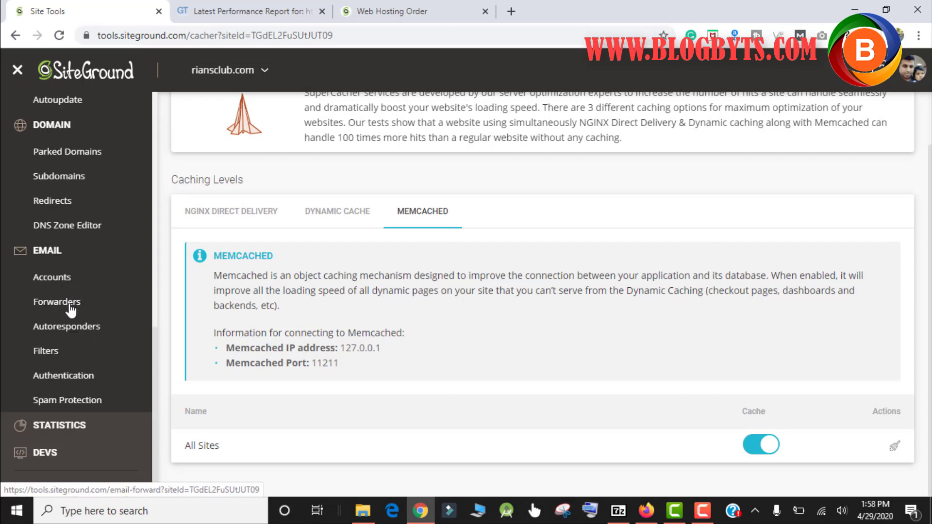
pyautogui.click(68, 425)
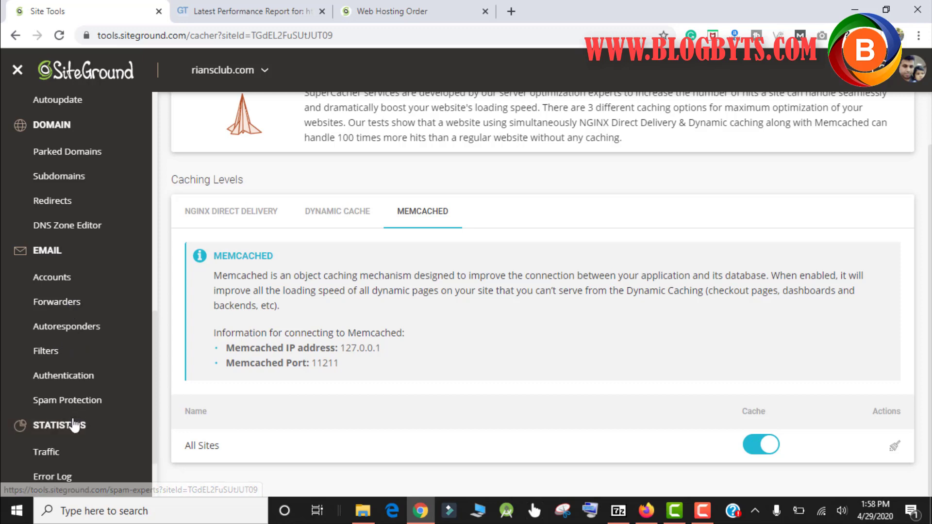
pyautogui.scroll(-2, 97, 339)
# Review the Traffic charts for visitors, pageviews and 2.9 GB bandwidth, then open Cron Jobs under DEVS
pyautogui.click(36, 370)
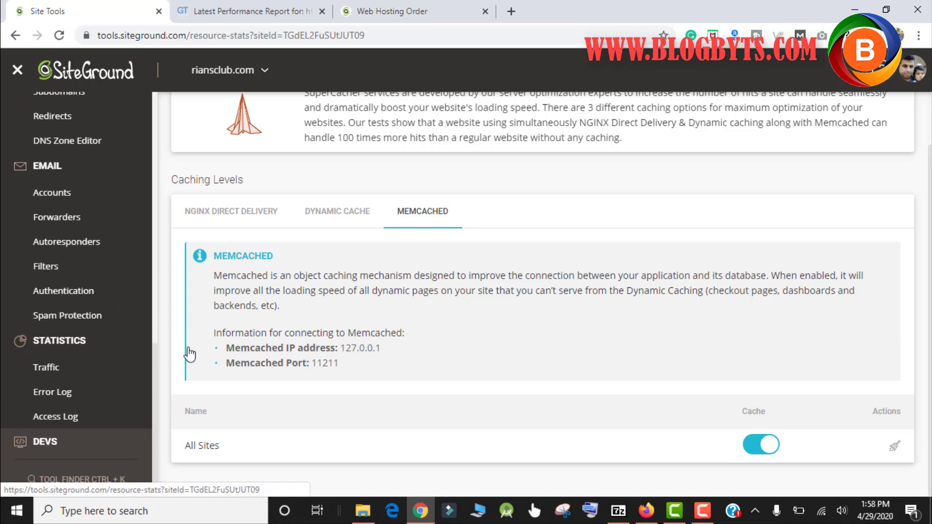
pyautogui.scroll(-2, 602, 216)
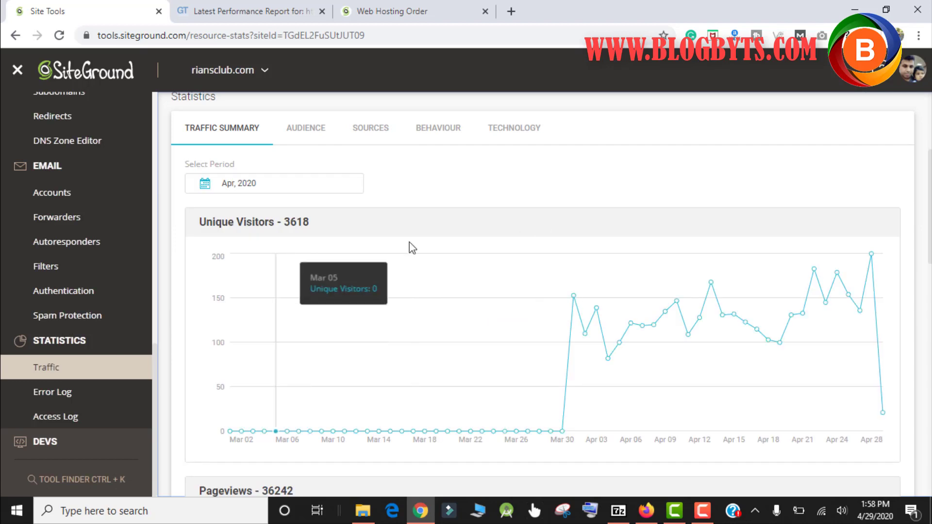
pyautogui.scroll(-4, 655, 231)
pyautogui.scroll(-1, 660, 227)
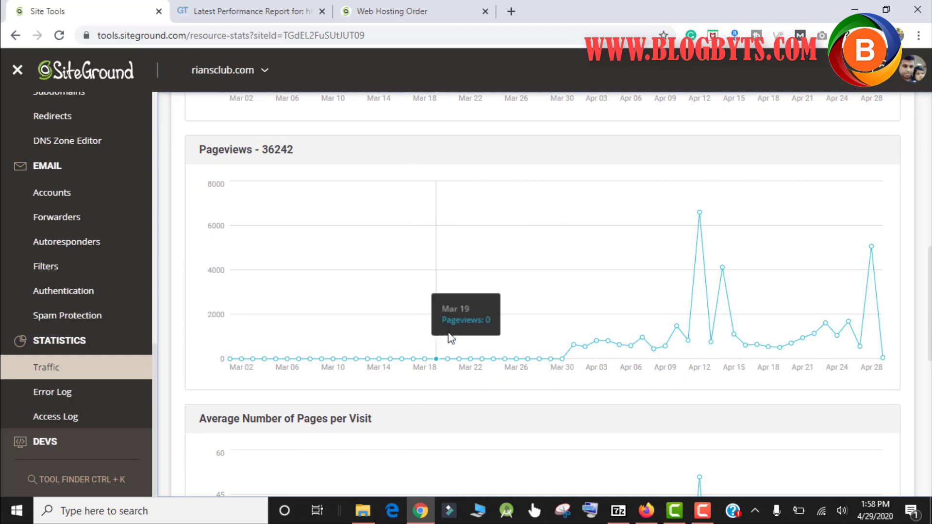
pyautogui.scroll(-4, 448, 335)
pyautogui.scroll(-2, 448, 334)
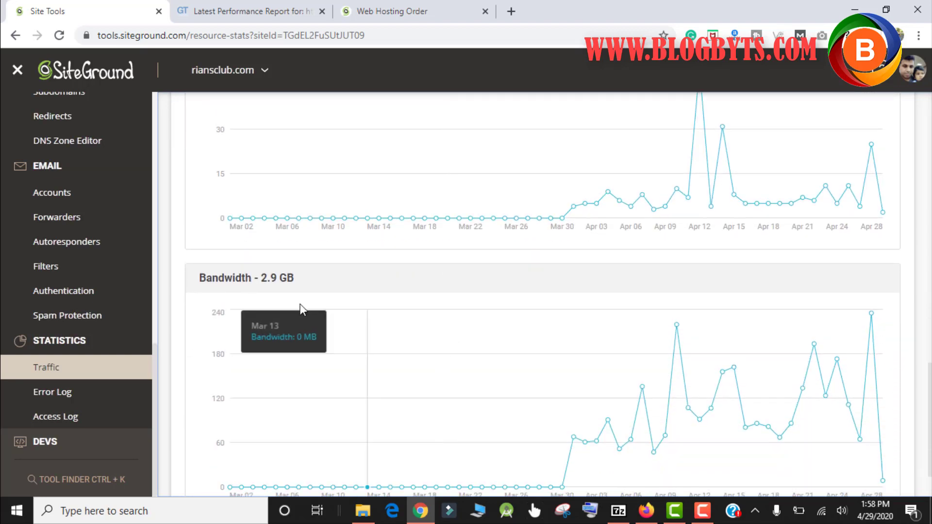
pyautogui.scroll(-2, 330, 303)
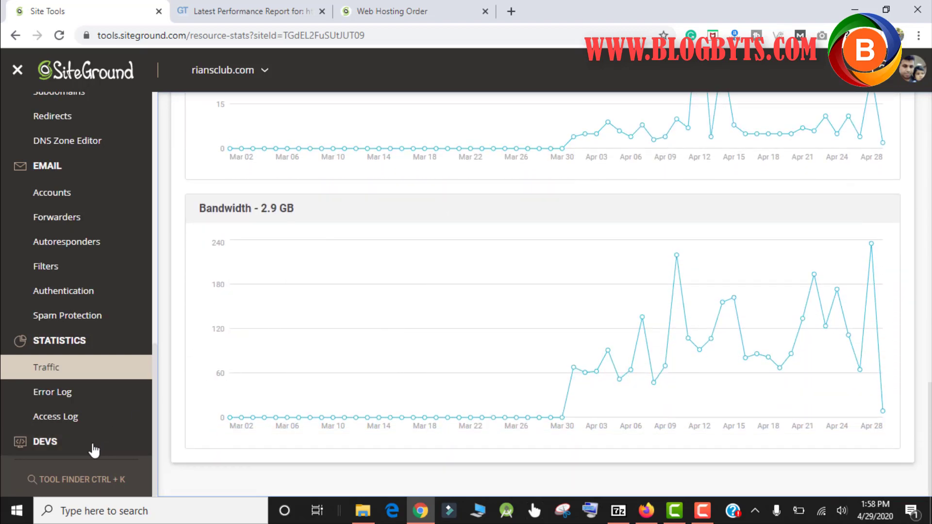
pyautogui.click(57, 443)
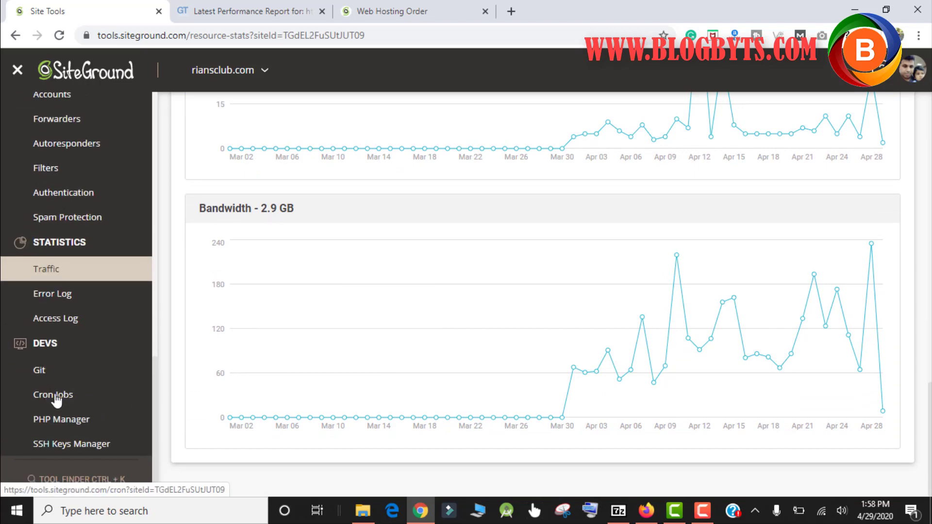
pyautogui.click(55, 397)
# Return to the Web Hosting Order tab showing the Step 3 Review & Complete form
pyautogui.scroll(-3, 452, 301)
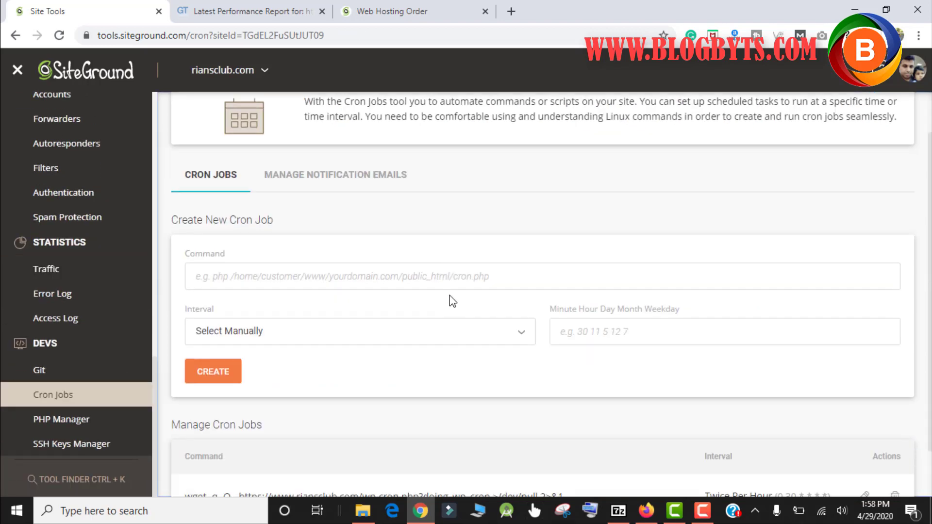
pyautogui.scroll(3, 452, 301)
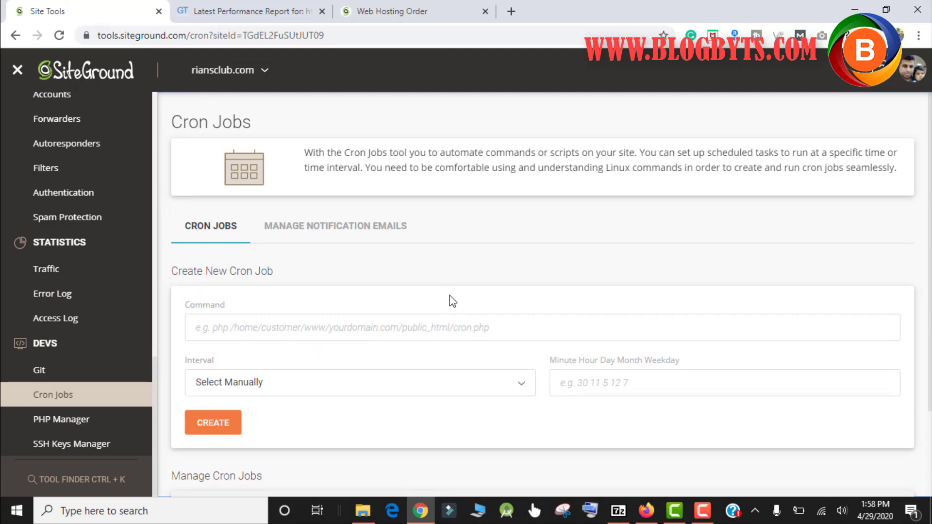
pyautogui.click(436, 14)
pyautogui.scroll(15, 429, 141)
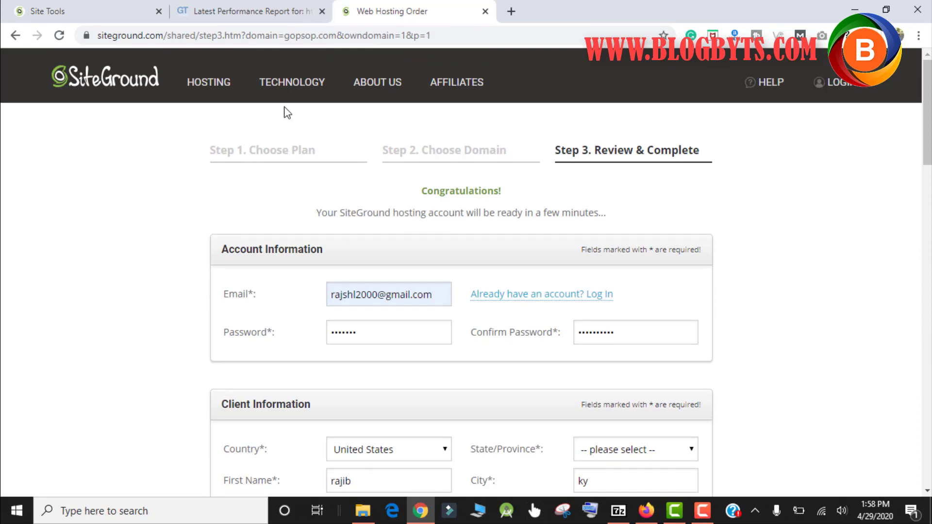
# Open the Web Hosting plans page, select the StartUp $0.33/mo. price and review plan features
pyautogui.moveTo(218, 88)
pyautogui.click(236, 184)
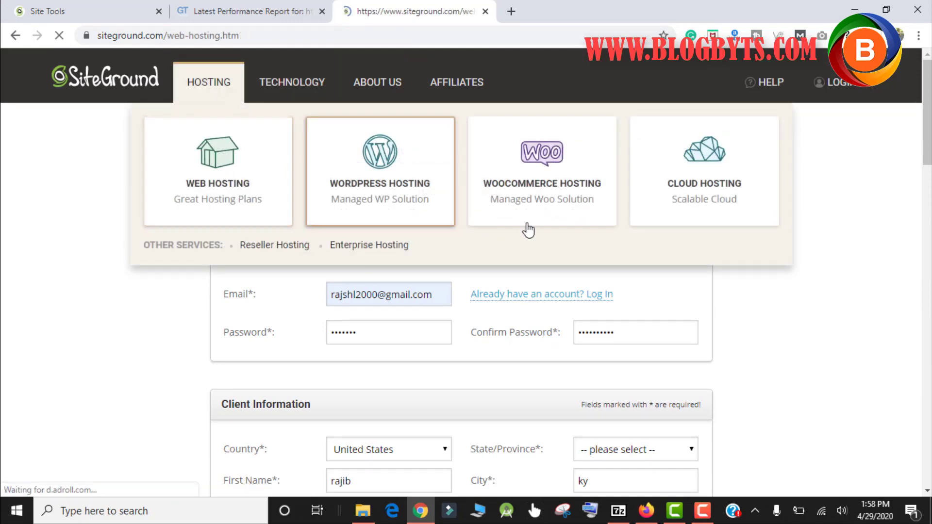
pyautogui.scroll(-5, 526, 227)
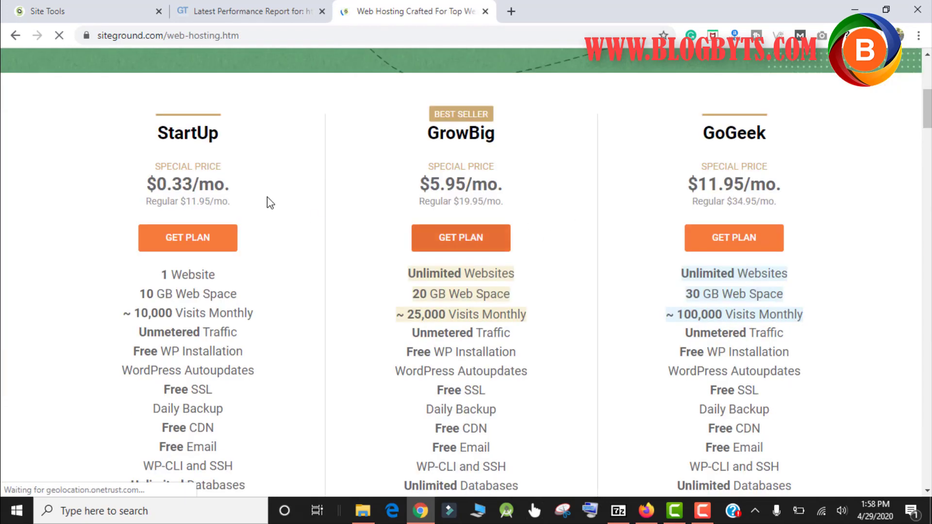
pyautogui.moveTo(151, 184); pyautogui.dragTo(242, 190)
pyautogui.tripleClick(239, 179)
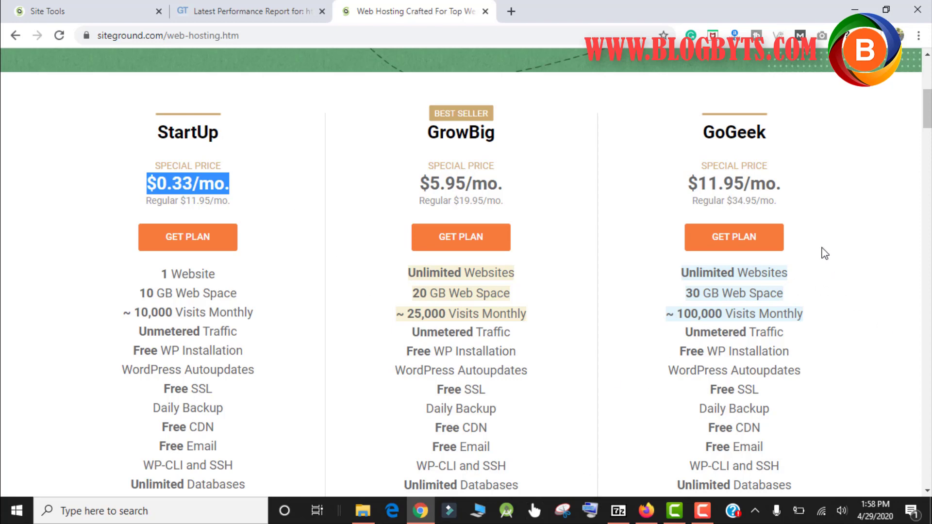
pyautogui.scroll(-3, 815, 248)
pyautogui.scroll(-3, 827, 250)
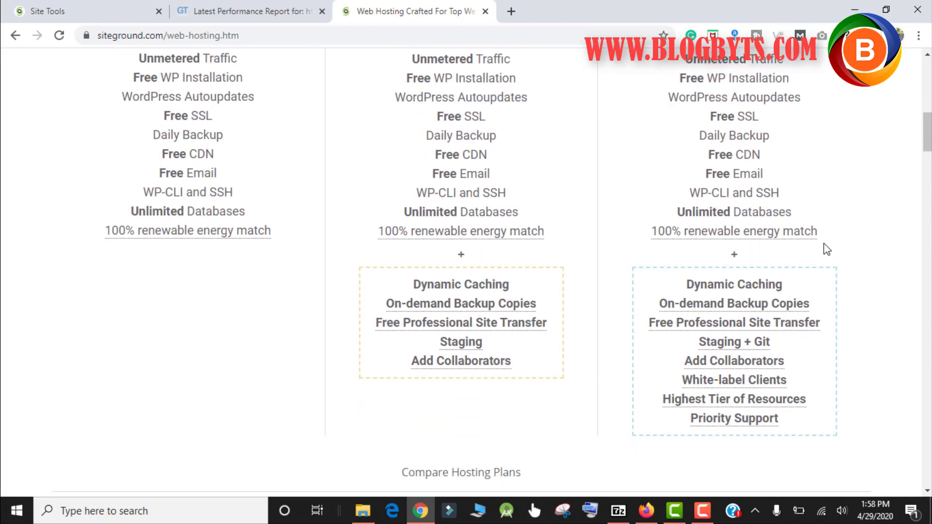
pyautogui.scroll(6, 826, 250)
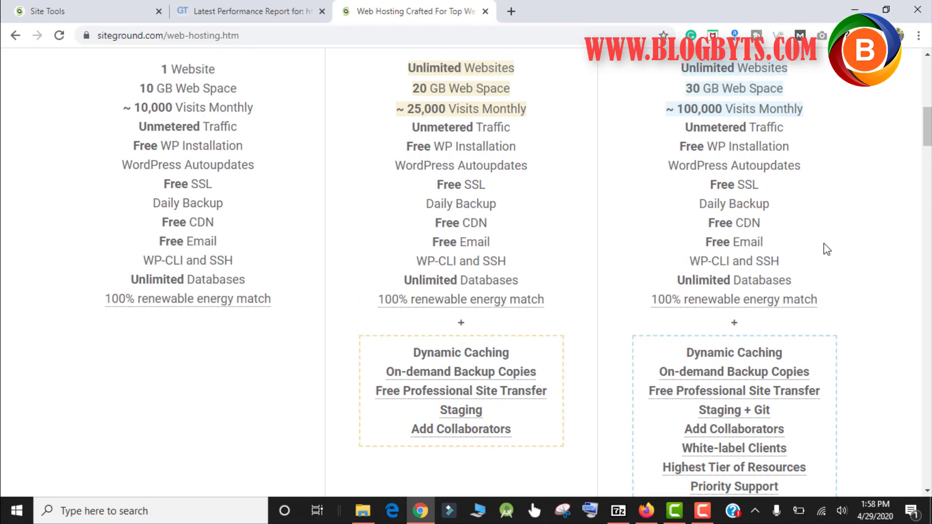
pyautogui.scroll(-4, 826, 249)
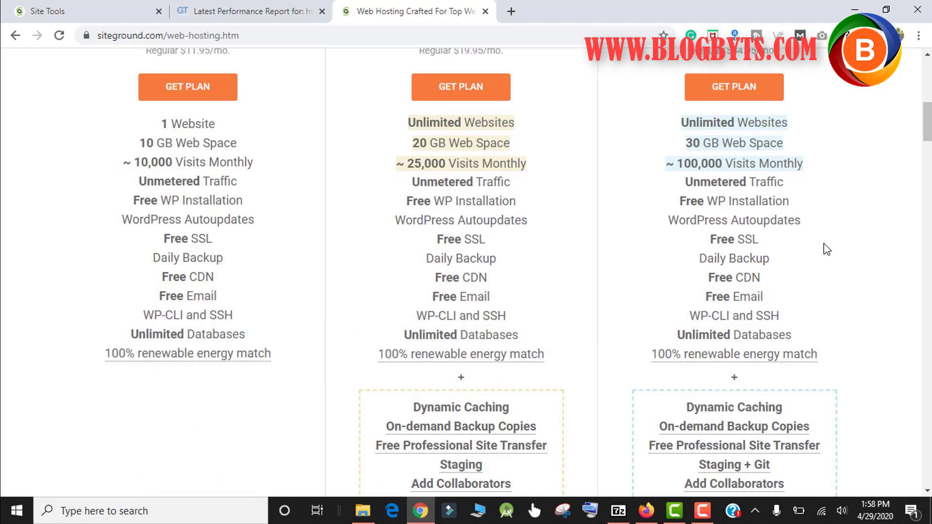